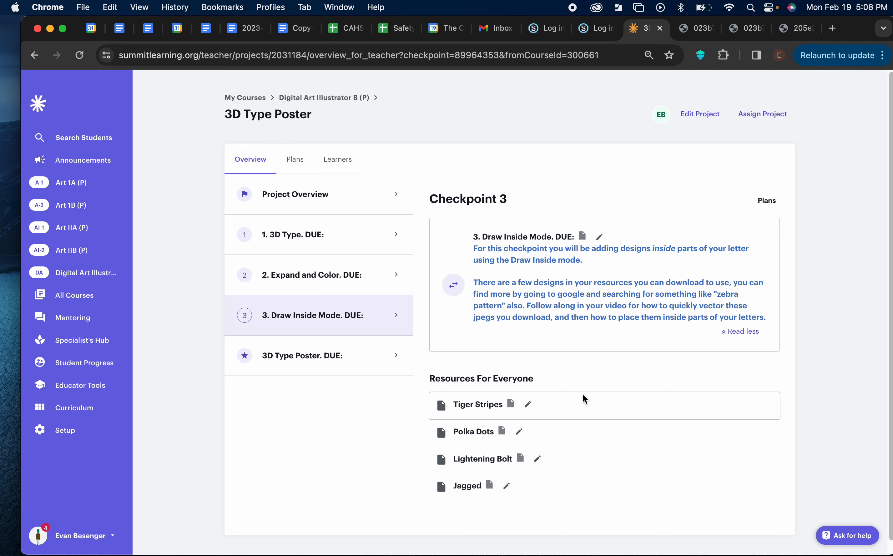
Step: Minimize the browser showing the Draw Inside Mode checkpoint and select tiger stripes.jpeg in the 3D TYPE Project folder
scroll(584, 395, down, 1)
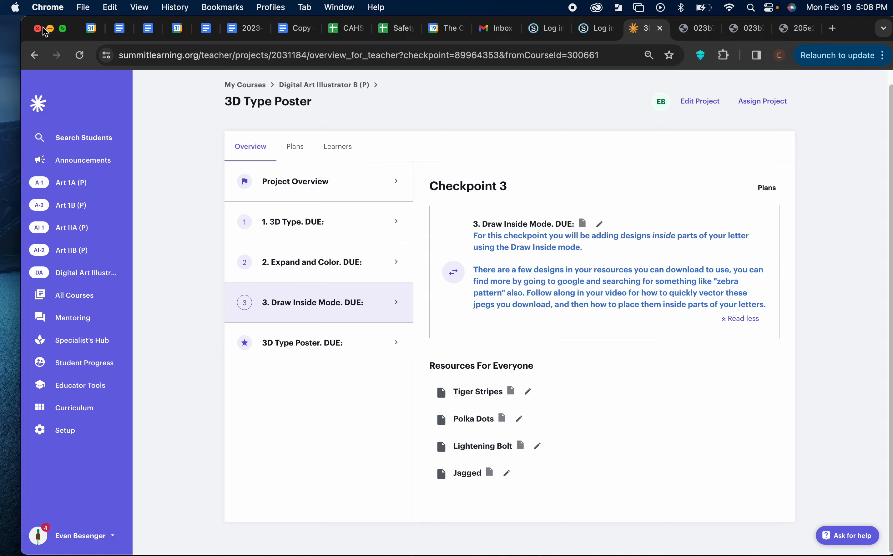
drag(45, 29, 48, 31)
click(53, 30)
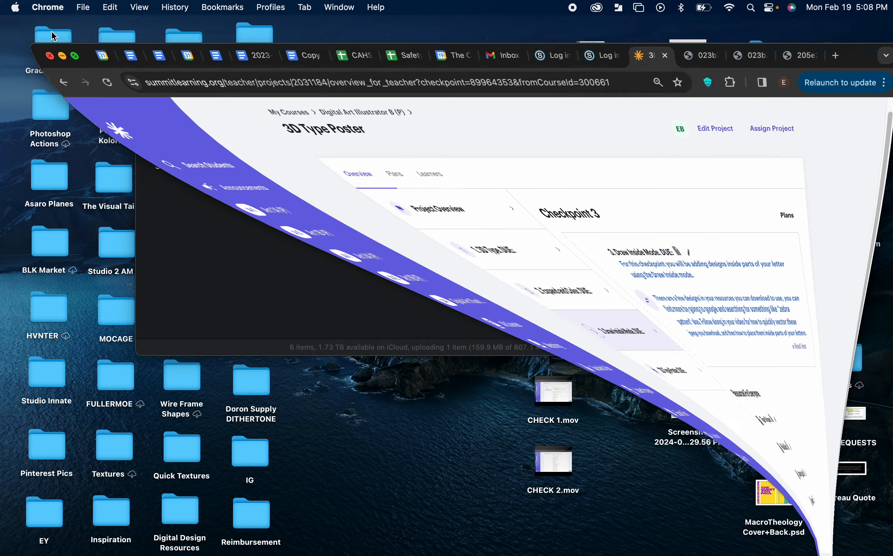
click(417, 232)
click(522, 132)
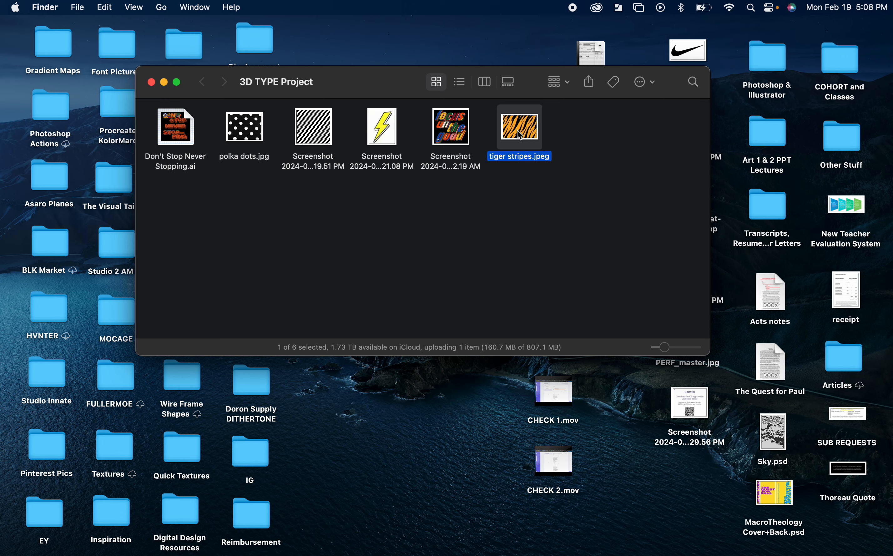
Step: Switch to Illustrator and place tiger stripes.jpeg into the EXAMPLE.ai document
click(432, 539)
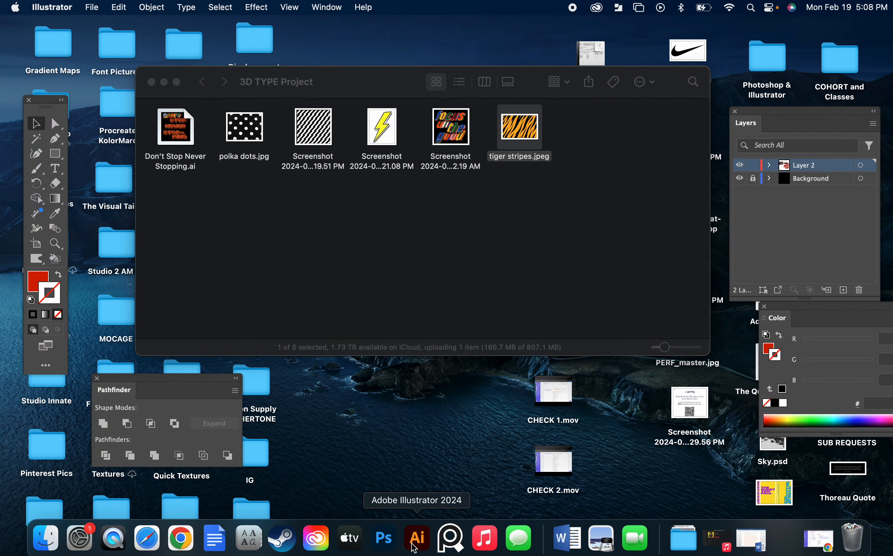
drag(350, 27, 355, 217)
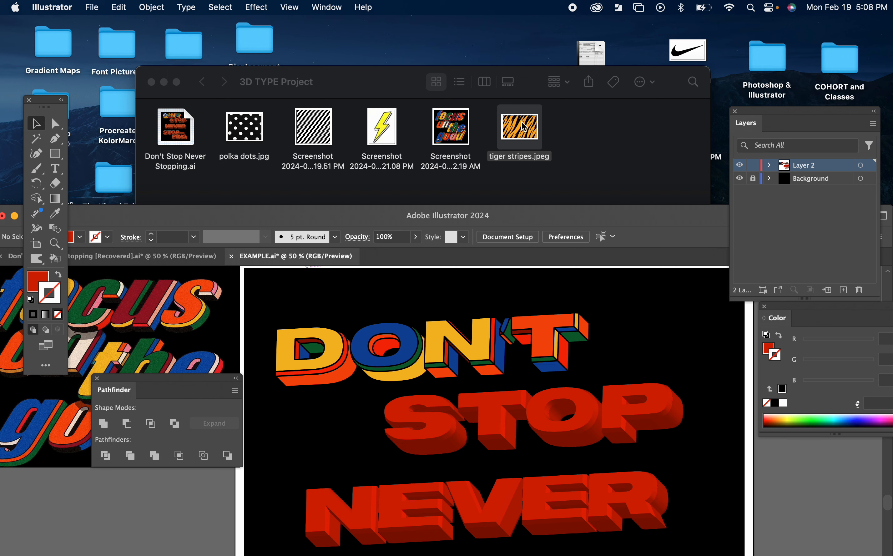
drag(524, 127, 189, 513)
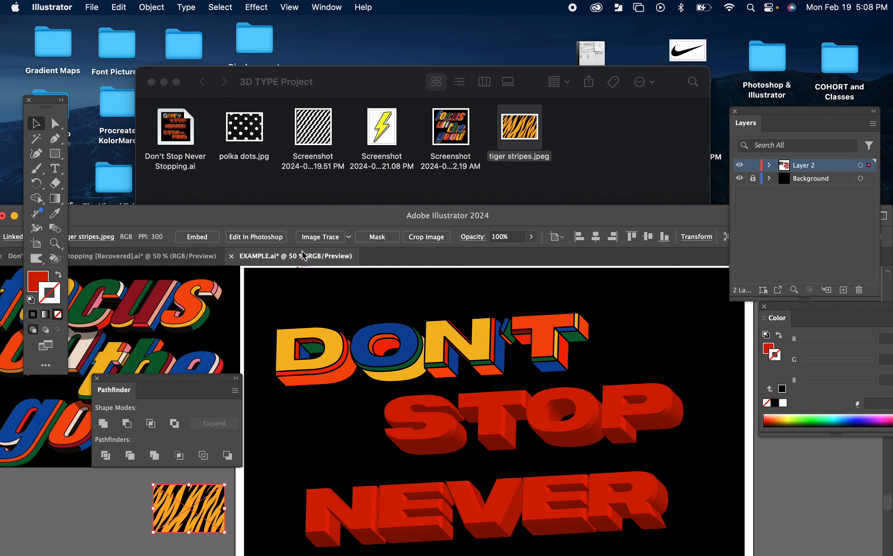
drag(304, 220, 333, 4)
Step: Move the tiger stripes image onto the pasteboard and cut it
drag(243, 333, 553, 272)
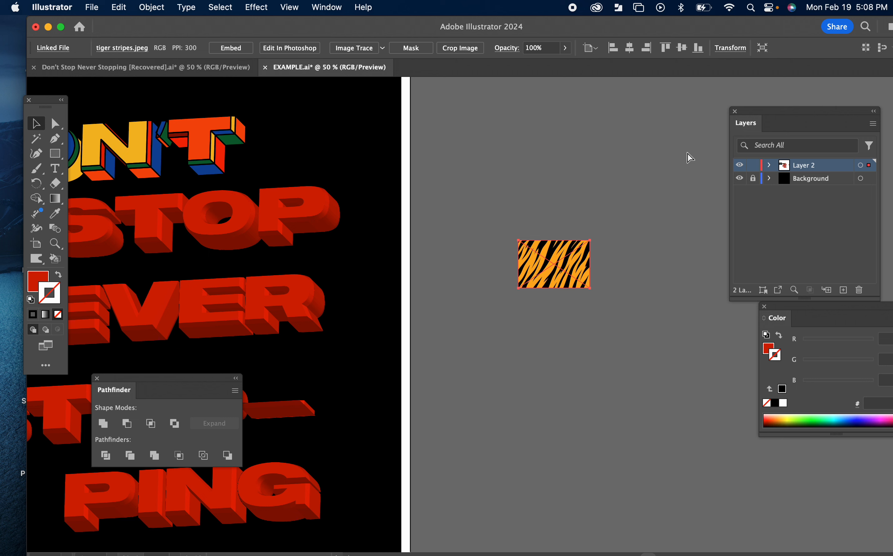
key(Delete)
Step: Create a new layer above Background and name it Patterns
click(835, 184)
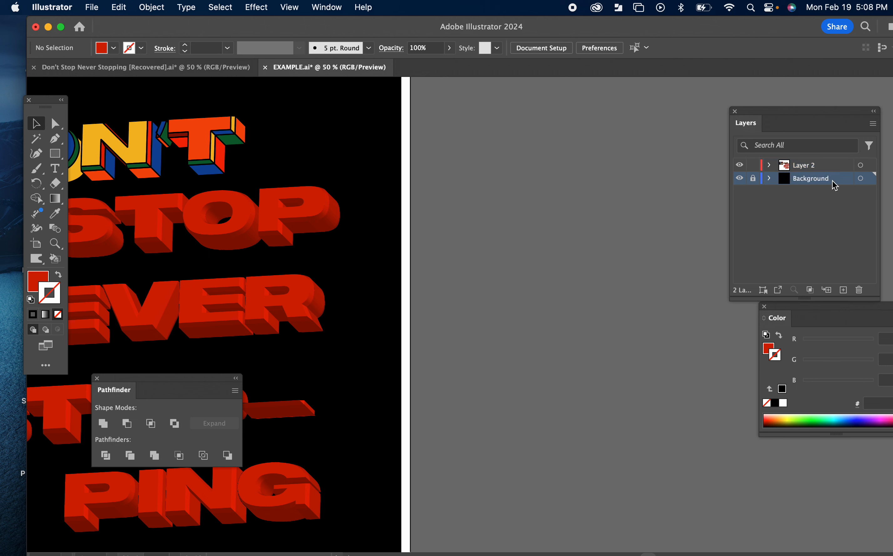
click(844, 290)
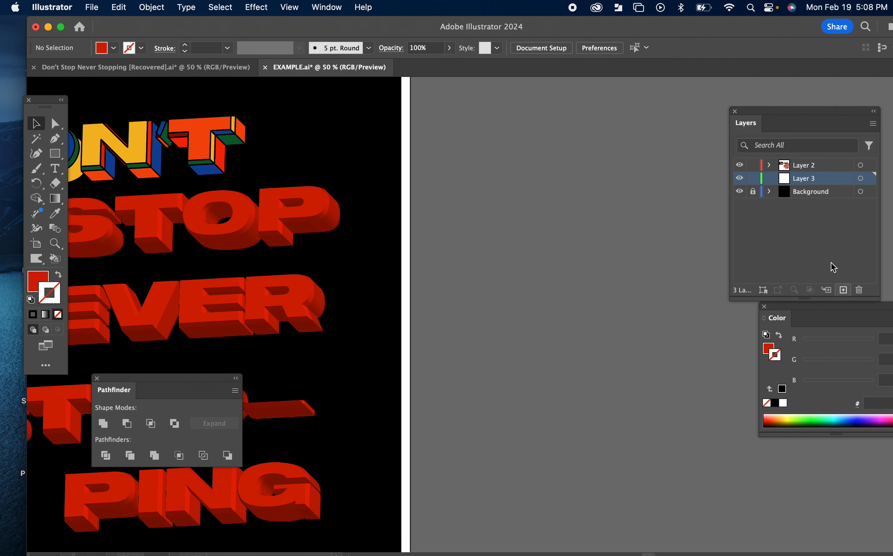
double_click(809, 180)
text(Patte)
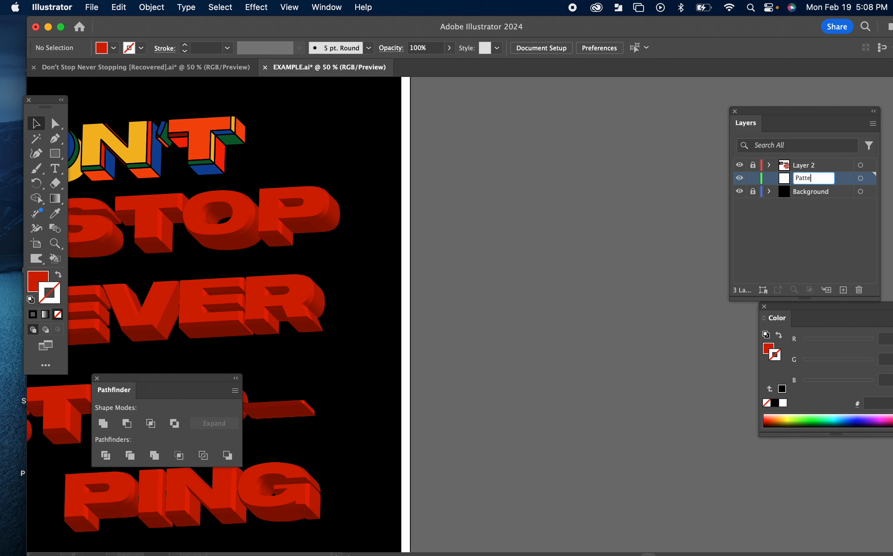
text(rns)
key(Return)
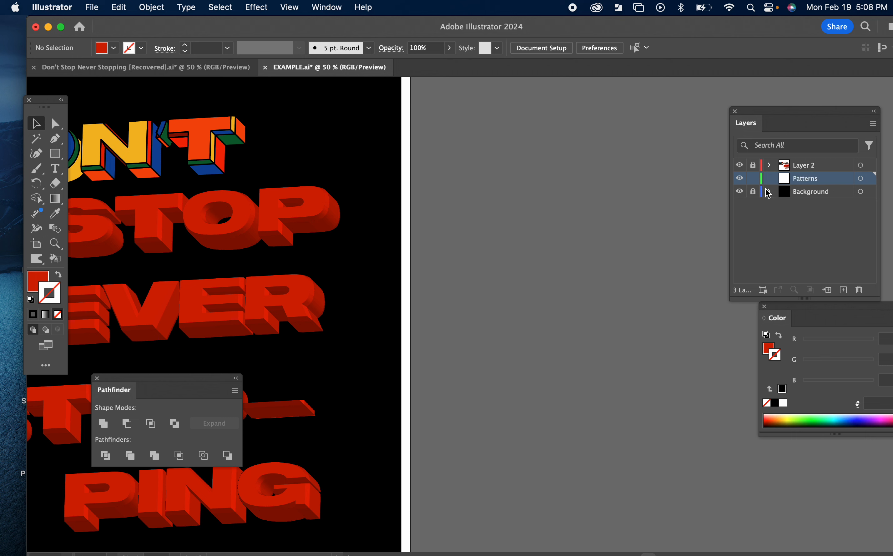
Step: Paste the tiger stripes image into the Patterns layer and enlarge it on the pasteboard
key(super+v)
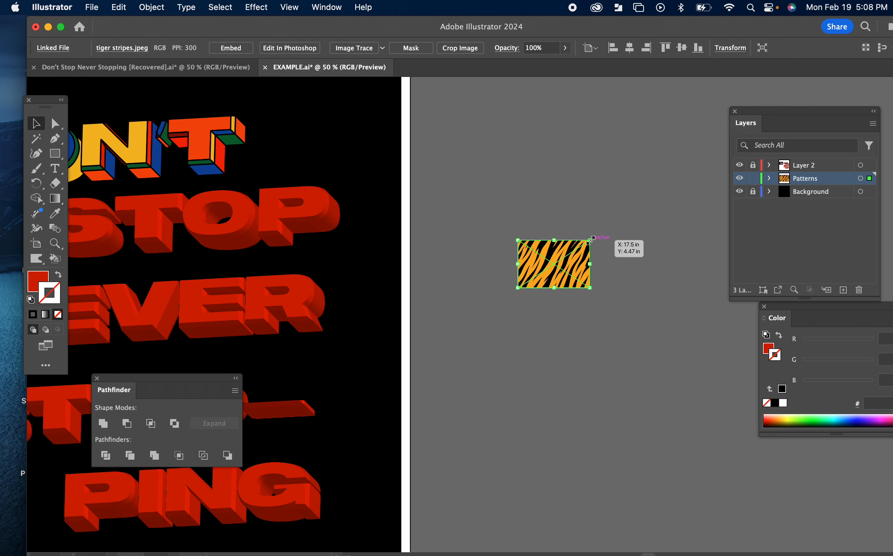
drag(590, 240, 685, 173)
drag(569, 214, 587, 188)
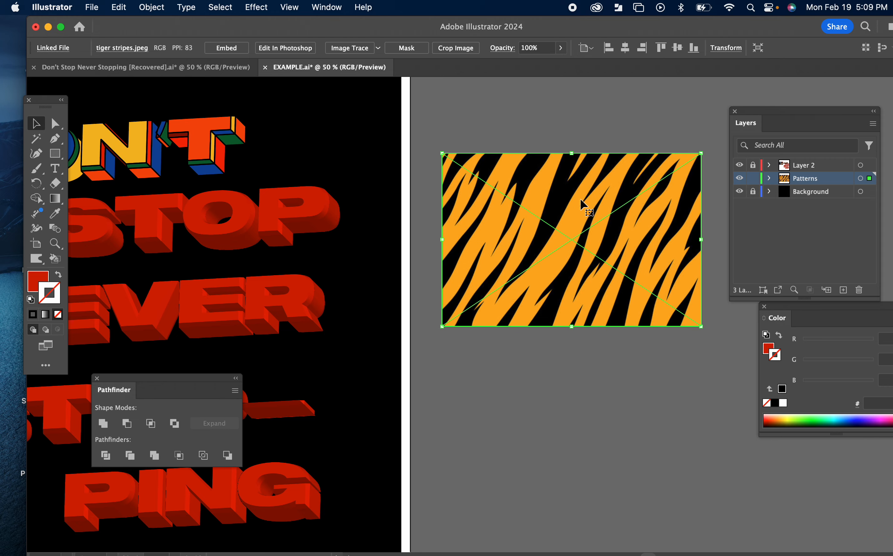
Step: Image Trace the tiger stripes image with the 3 Colors preset
scroll(581, 198, up, 8)
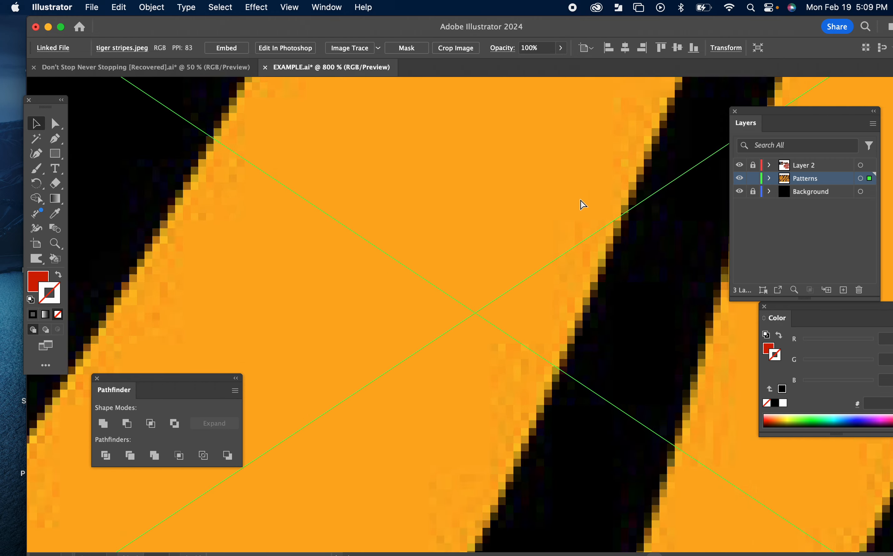
scroll(581, 204, down, 6)
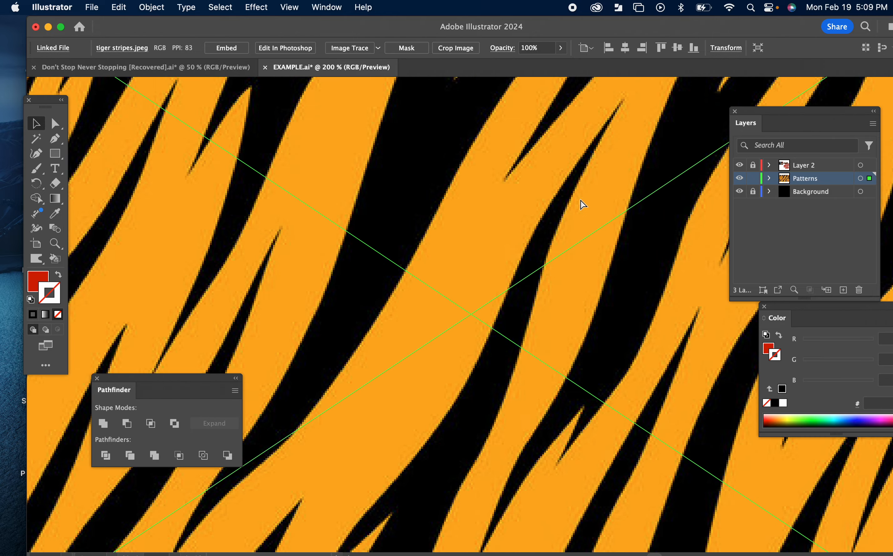
scroll(583, 204, down, 3)
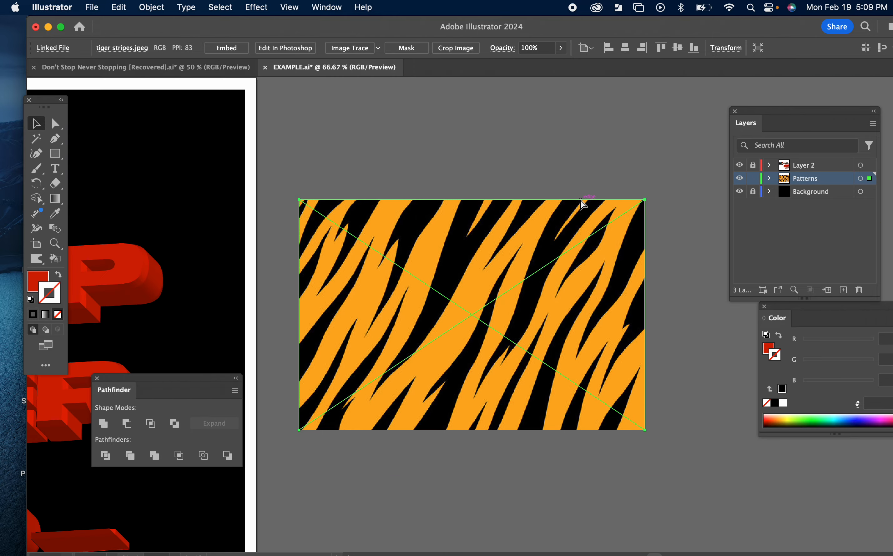
click(378, 48)
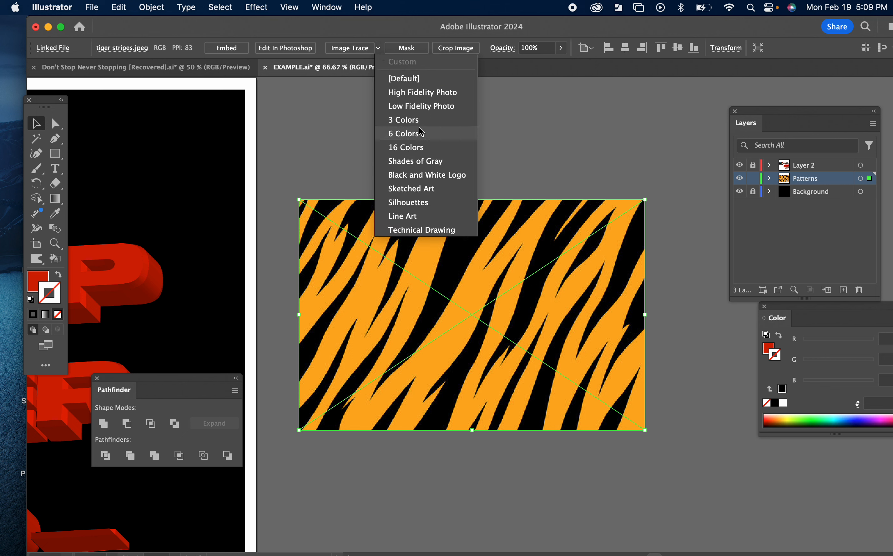
click(404, 120)
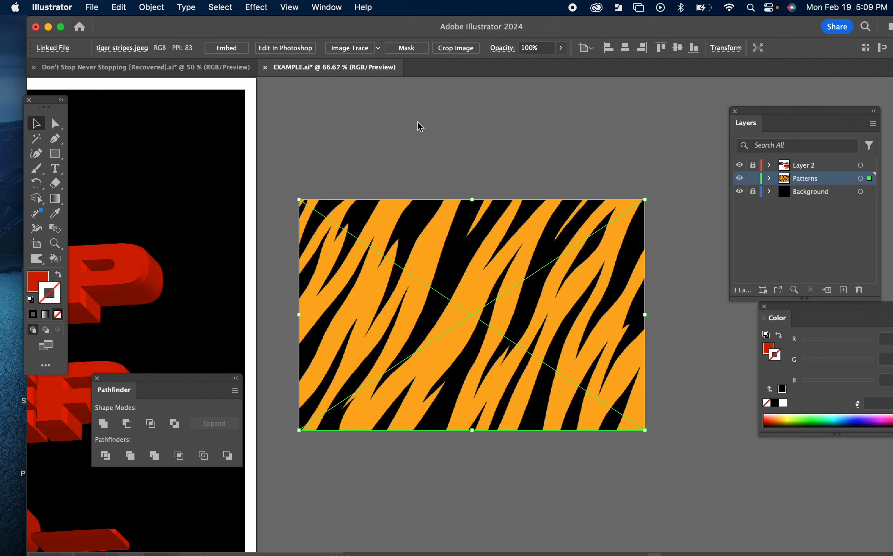
Step: Zoom in and out to inspect the edges of the traced tiger stripes
key(super+equal)
key(super+equal)
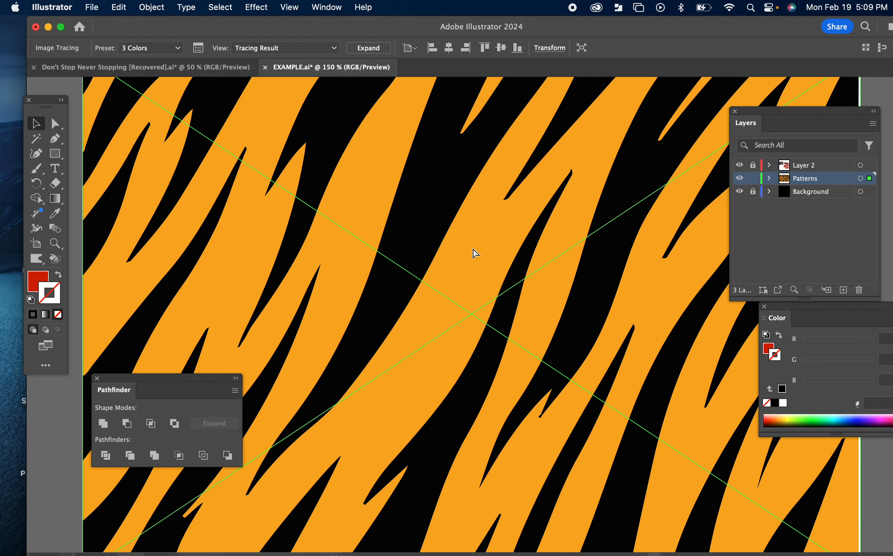
key(super+equal)
key(super+equal)
key(super+equal)
key(super+equal)
key(super+equal)
key(super+equal)
key(super+equal)
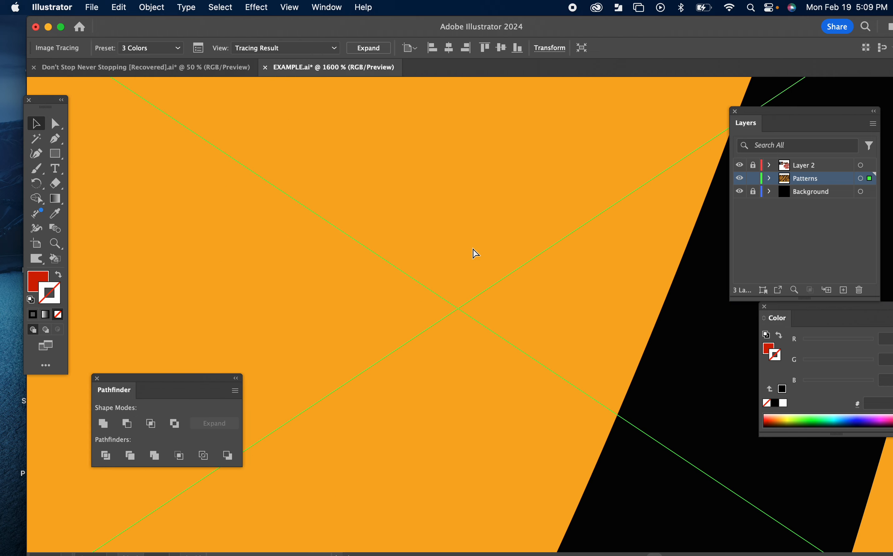
key(super+minus)
key(super+minus)
key(super+minus)
key(super+minus)
key(super+minus)
key(super+minus)
key(super+minus)
key(super+minus)
key(super+minus)
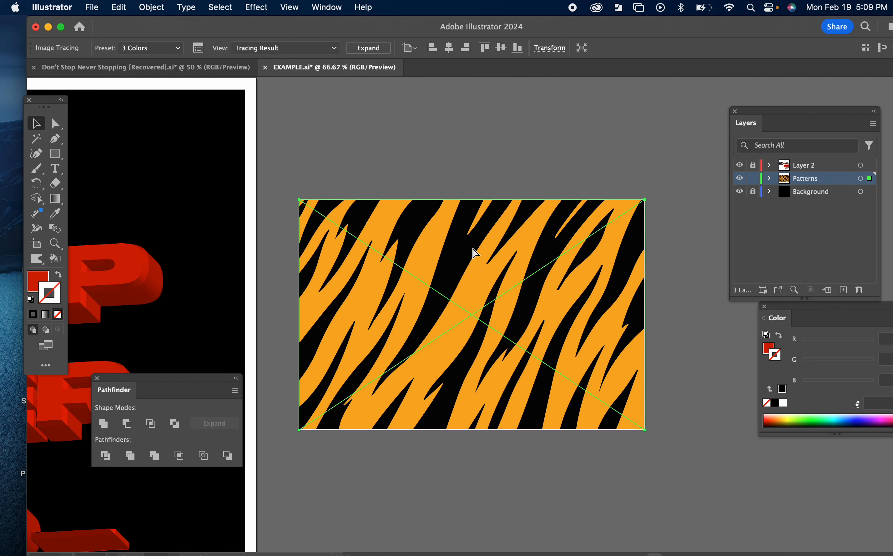
key(super+minus)
click(353, 202)
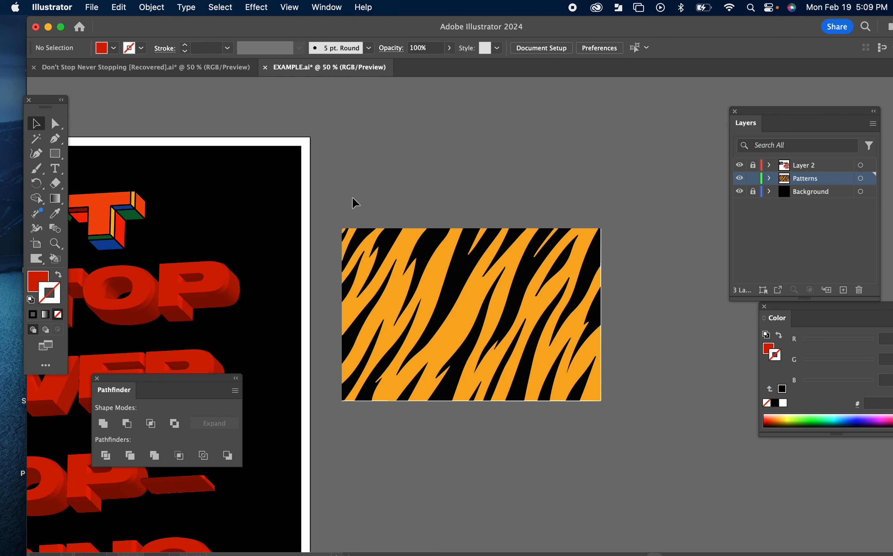
scroll(352, 203, left, 10)
scroll(353, 202, down, 3)
click(638, 204)
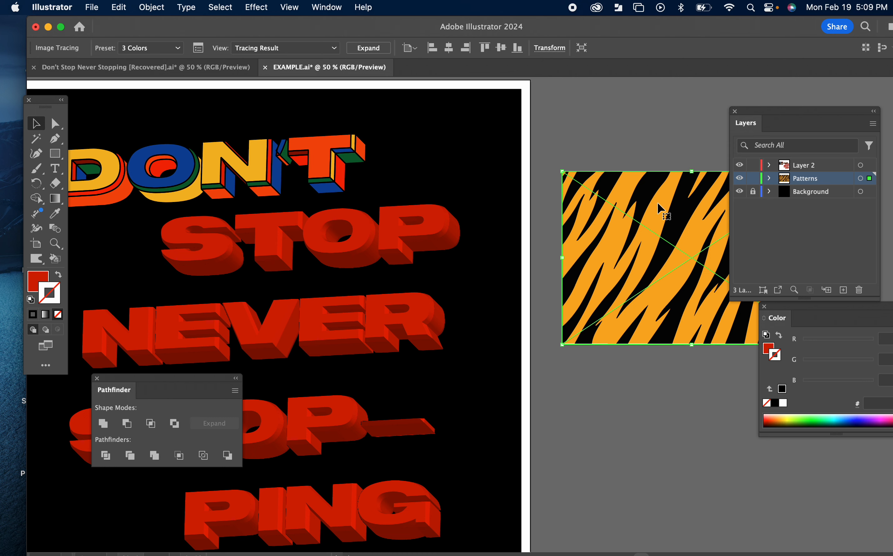
Step: Place polka dots.jpg from the 3D TYPE Project folder onto the EXAMPLE.ai pasteboard
click(620, 98)
drag(544, 30, 532, 192)
click(485, 172)
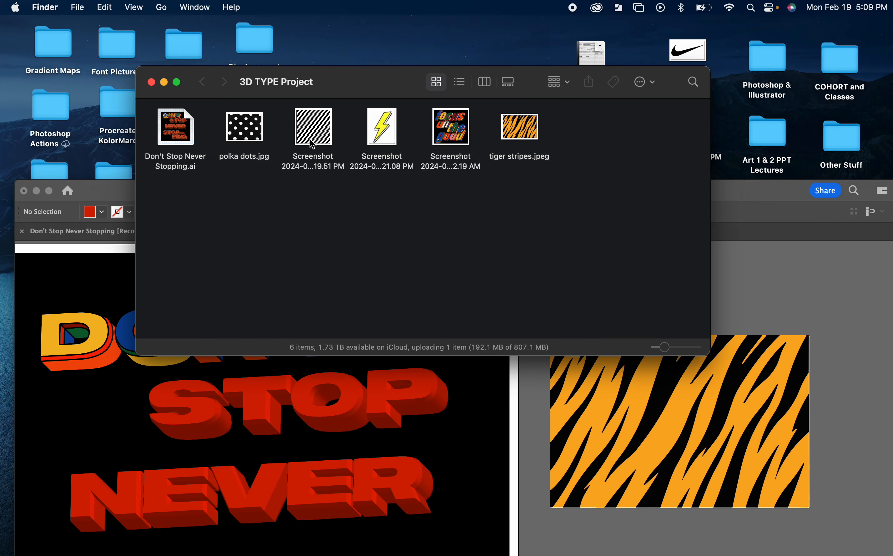
click(253, 136)
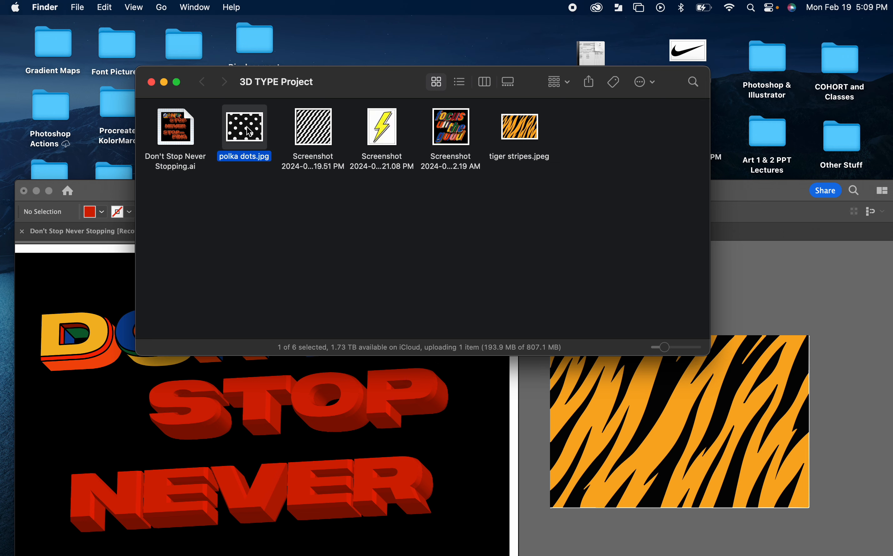
drag(249, 133, 822, 285)
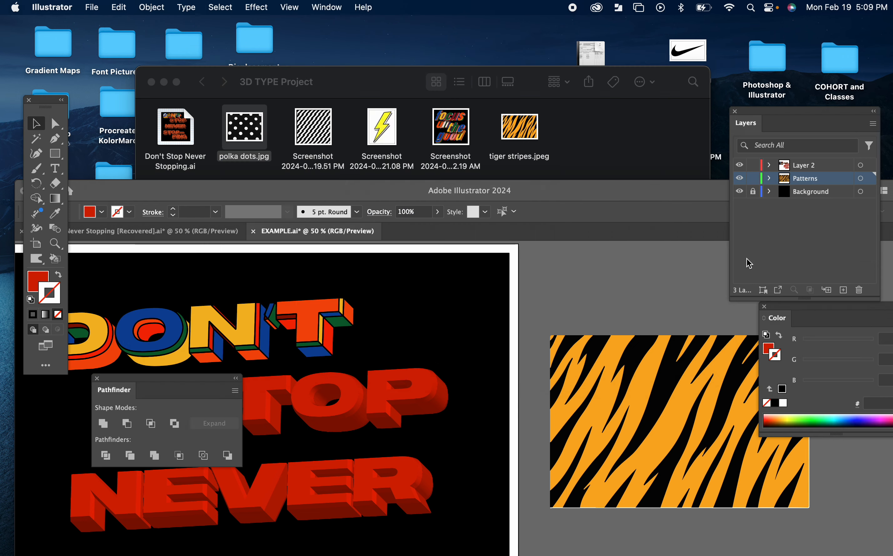
drag(625, 195, 419, 38)
drag(532, 167, 426, 471)
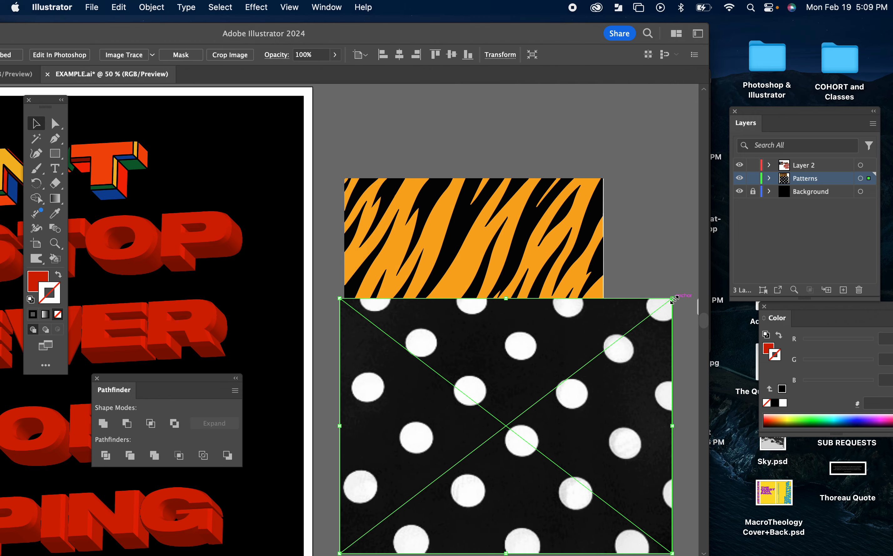
Step: Scale the polka dots image down and position it below the tiger stripes
drag(673, 299, 603, 352)
drag(573, 406, 542, 435)
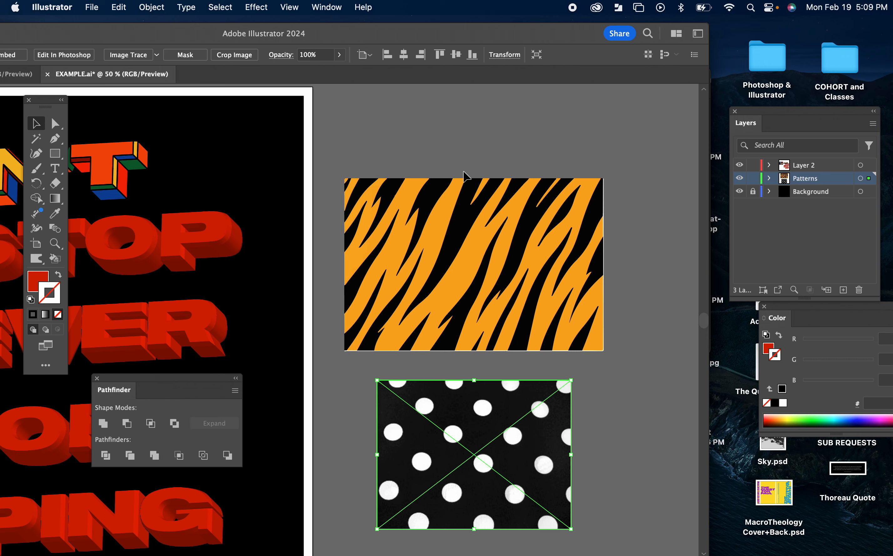
click(460, 105)
double_click(390, 44)
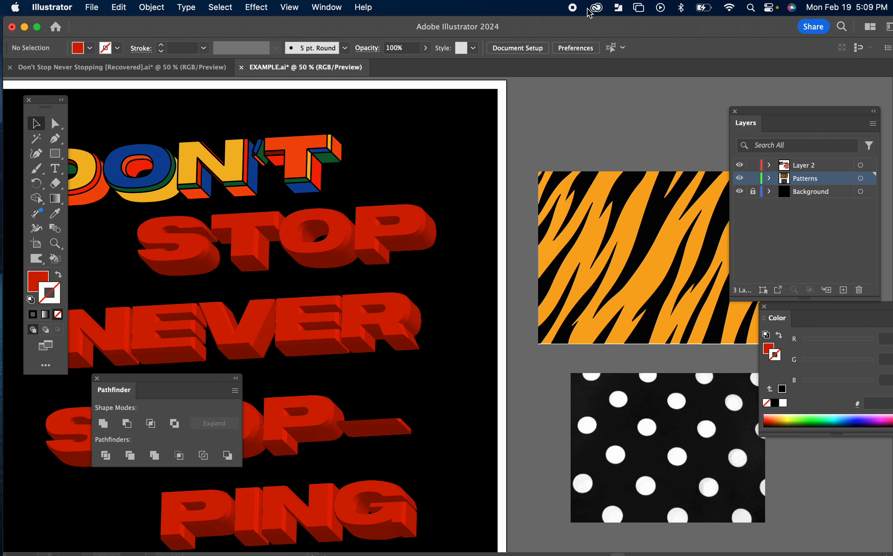
Step: Image Trace the polka dots image with the 3 Colors preset
click(615, 424)
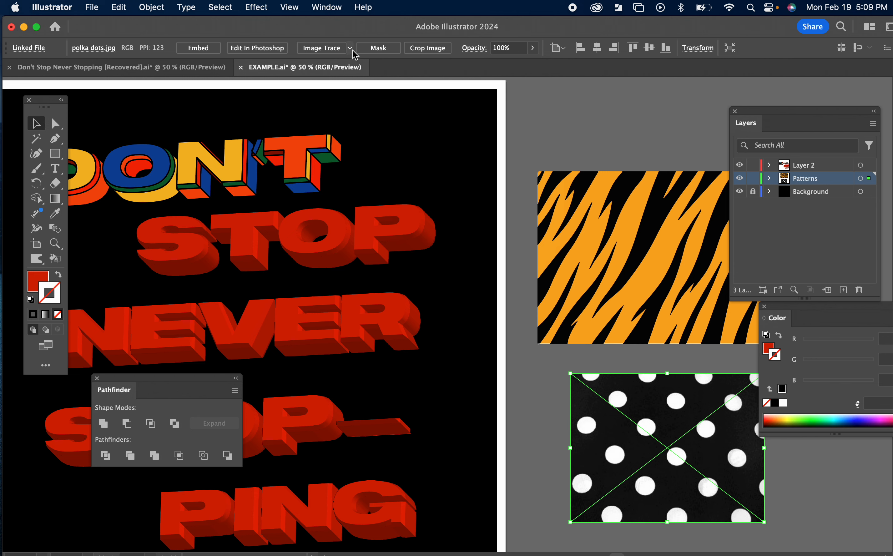
click(350, 49)
click(377, 121)
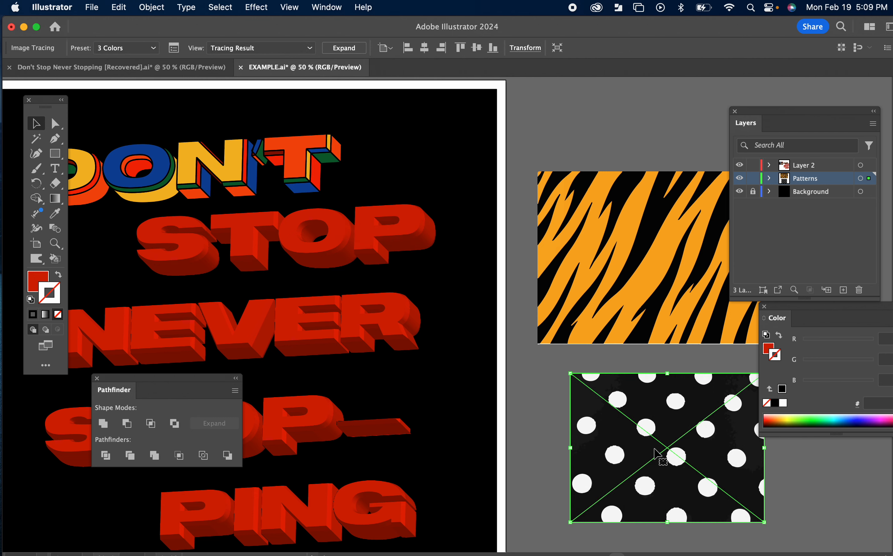
key(super+equal)
key(super+equal)
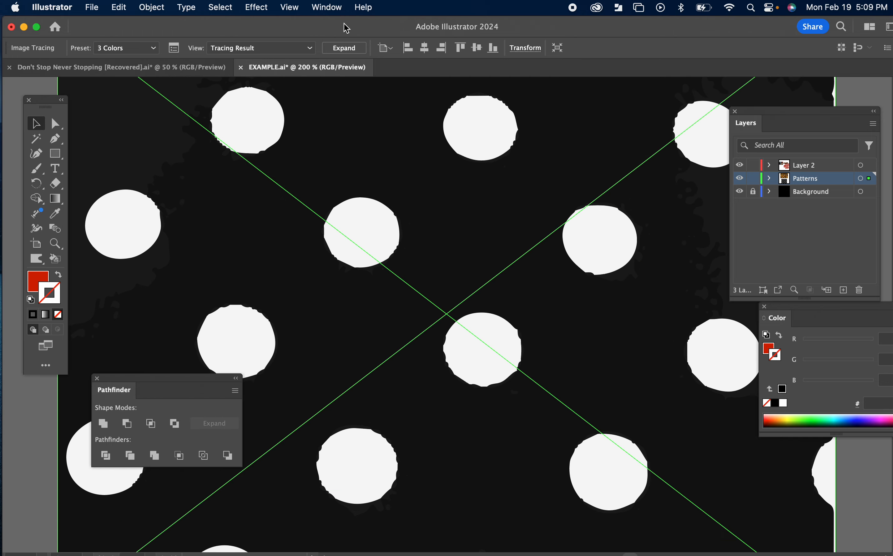
Step: Refine the polka dots trace in the Image Trace panel's advanced options: 2 colors, Paths 10%, Corners 0%, Simplify enabled
click(327, 8)
scroll(409, 261, down, 3)
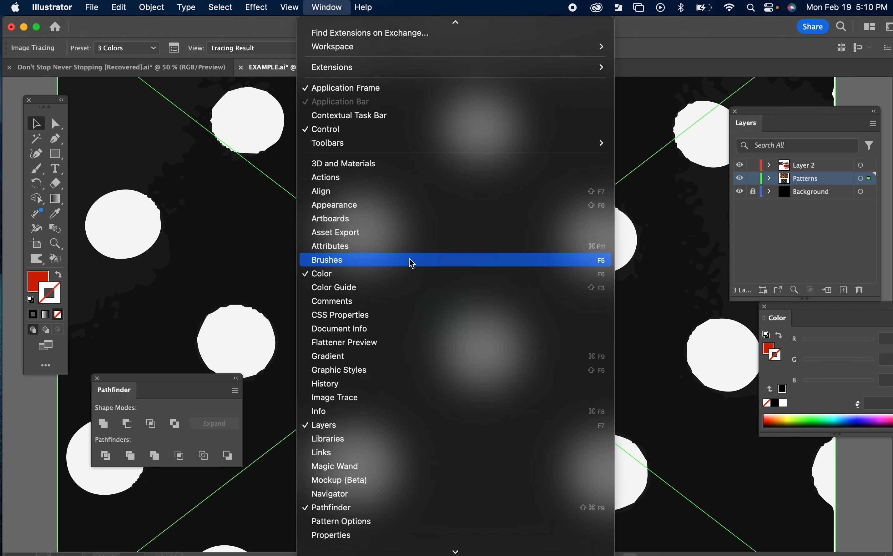
scroll(412, 369, down, 5)
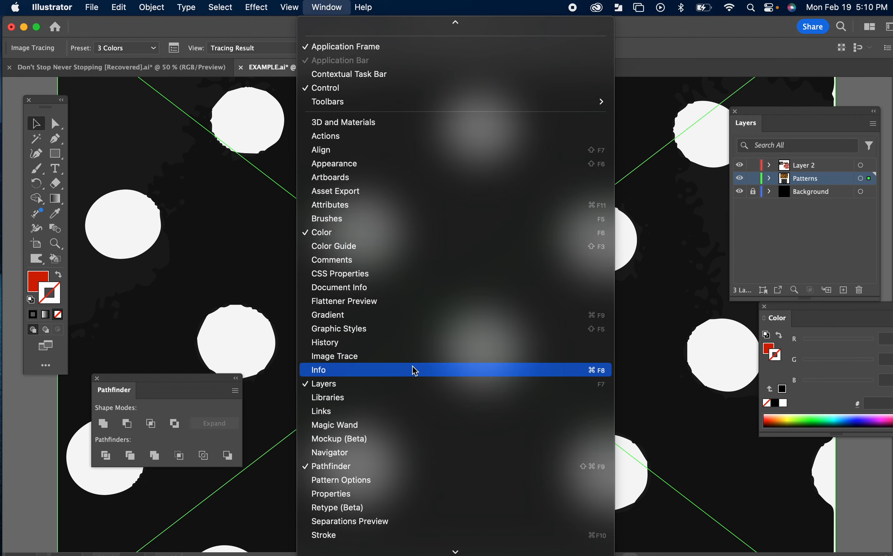
scroll(394, 395, down, 1)
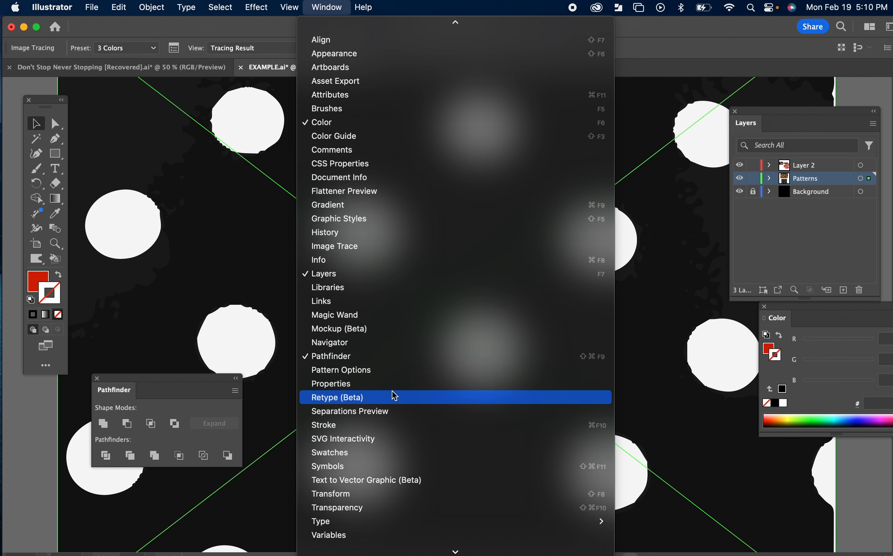
scroll(394, 396, down, 3)
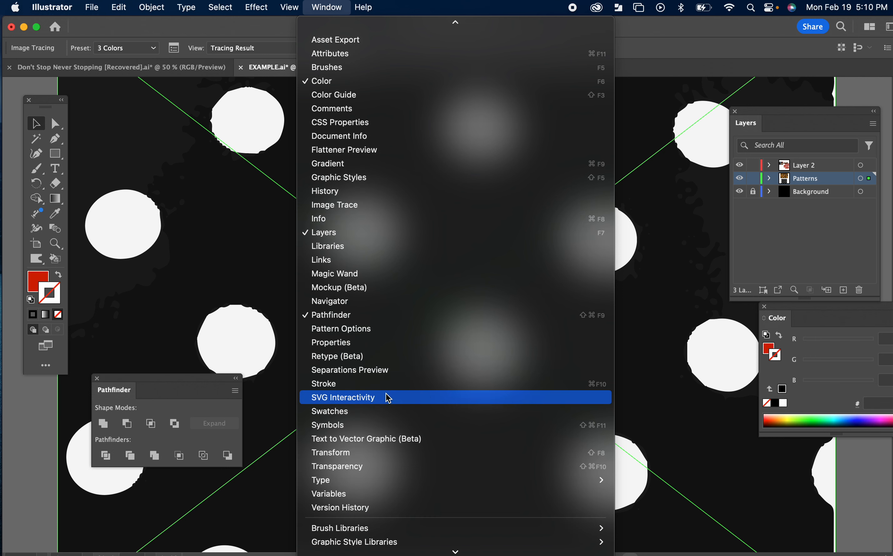
scroll(388, 398, up, 1)
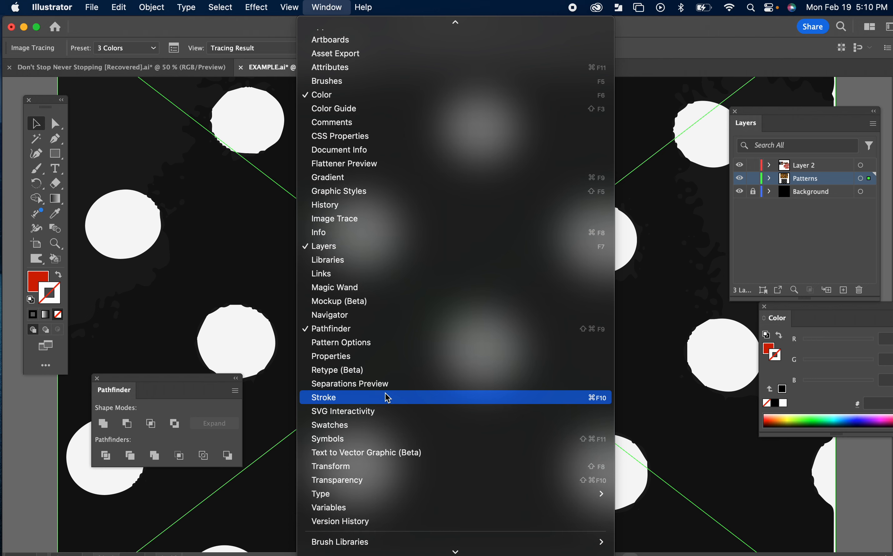
click(333, 219)
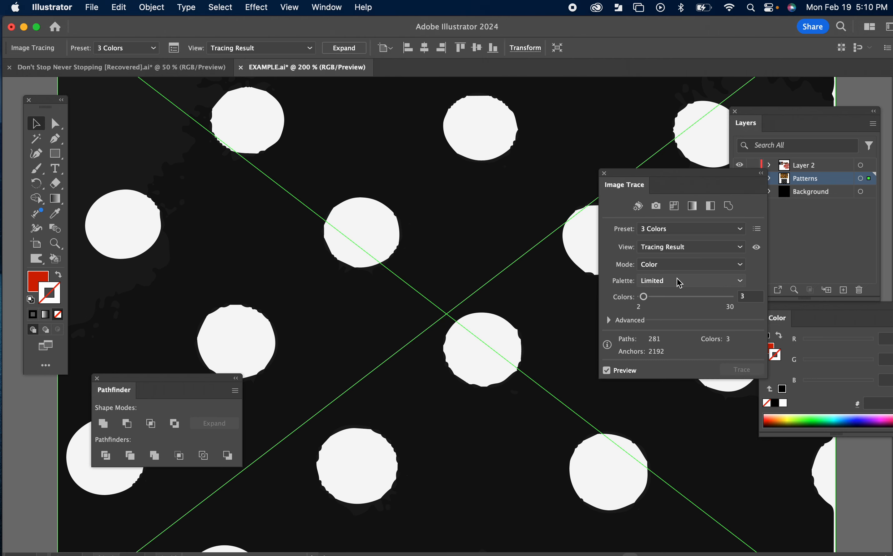
click(608, 322)
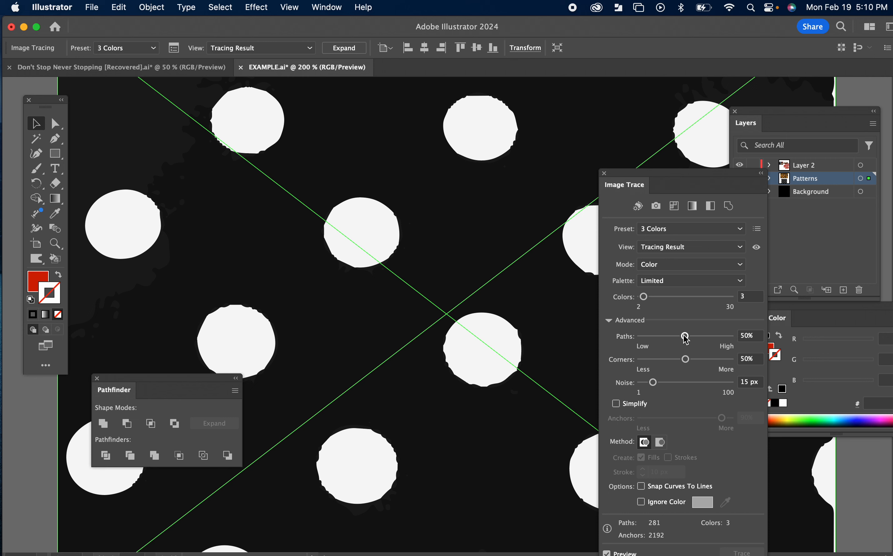
drag(683, 336, 638, 339)
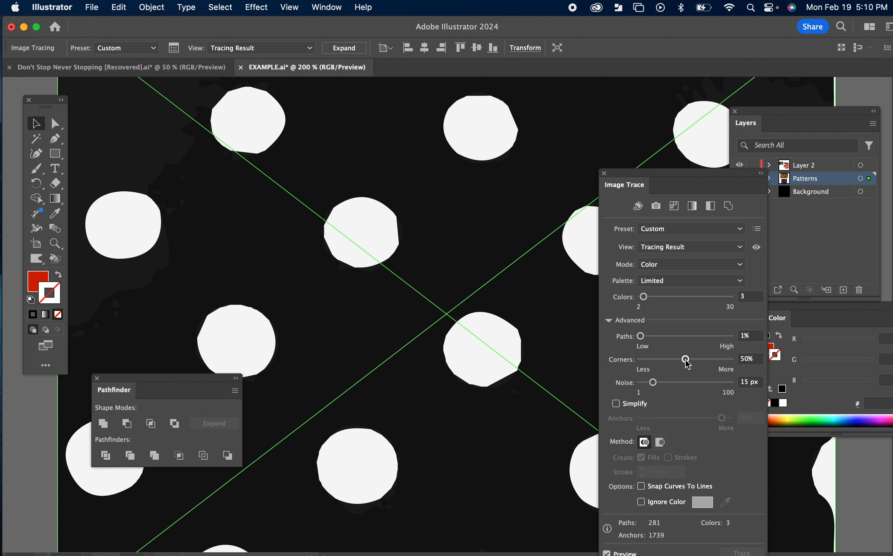
drag(684, 359, 632, 360)
drag(642, 338, 650, 340)
drag(638, 290, 633, 302)
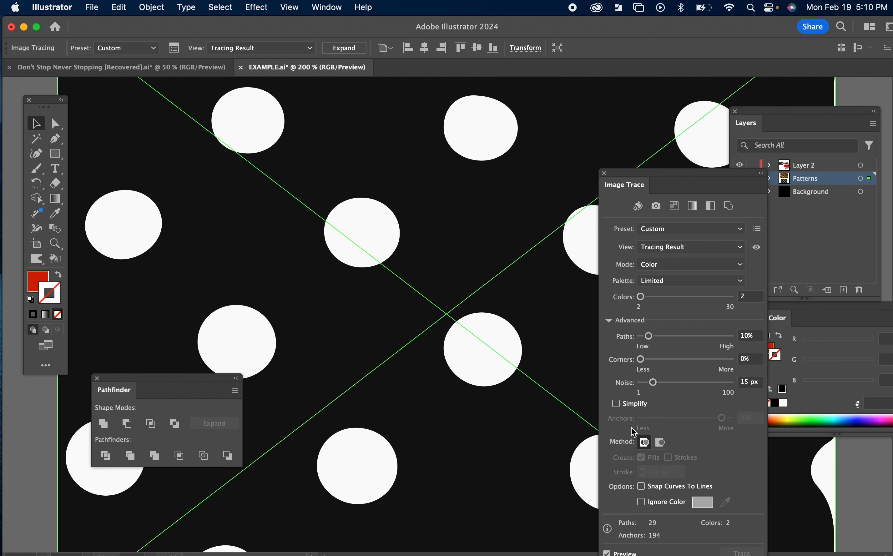
click(616, 404)
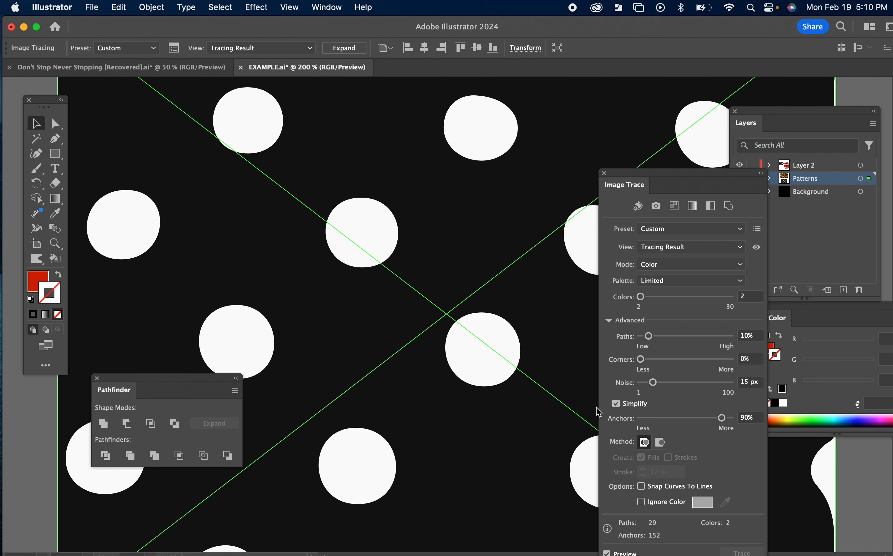
click(604, 173)
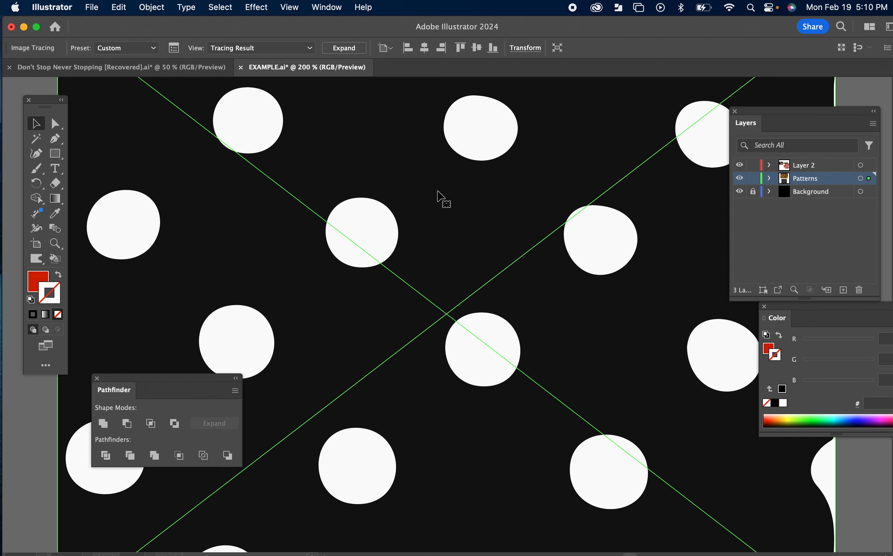
Step: Expand the traced polka dots image into editable fill shapes
key(super+1)
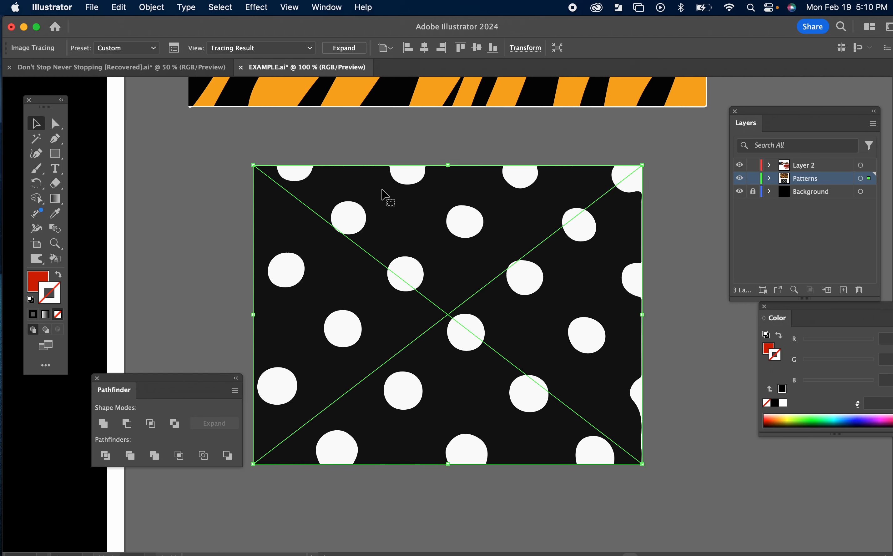
key(super+a)
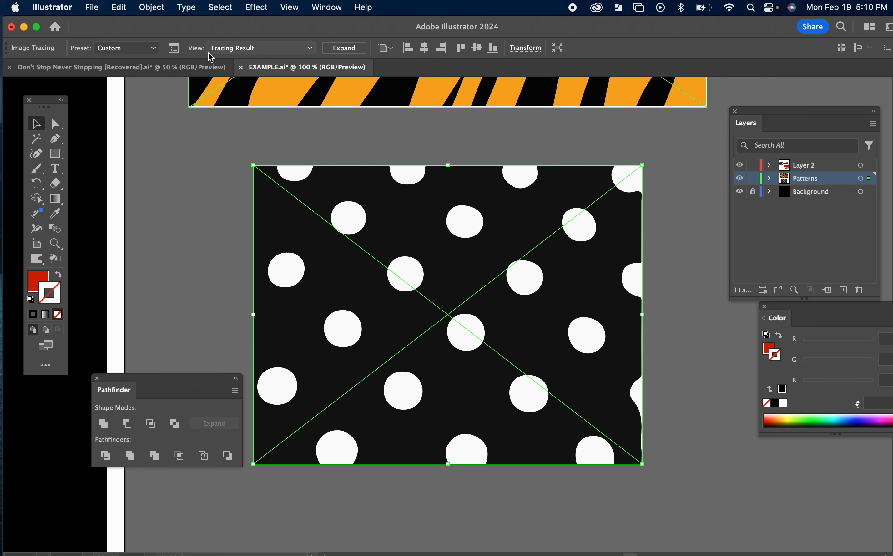
click(159, 9)
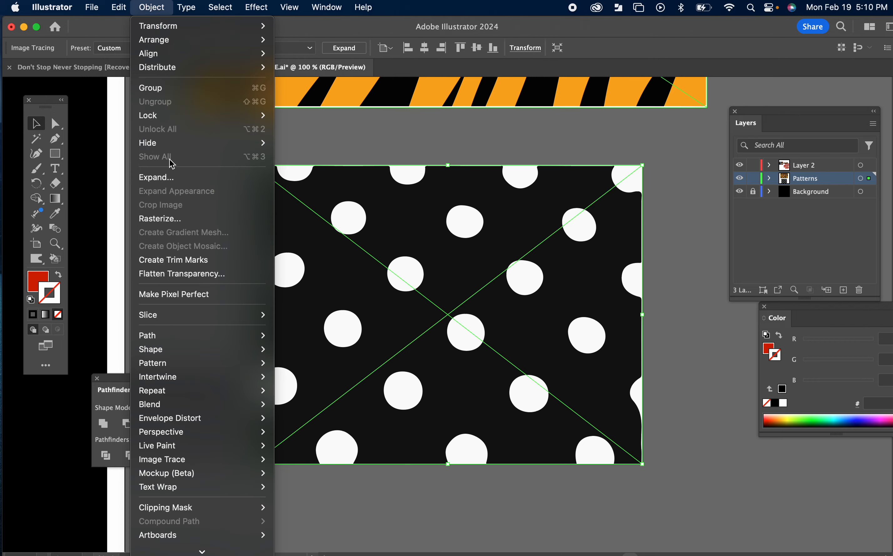
click(167, 178)
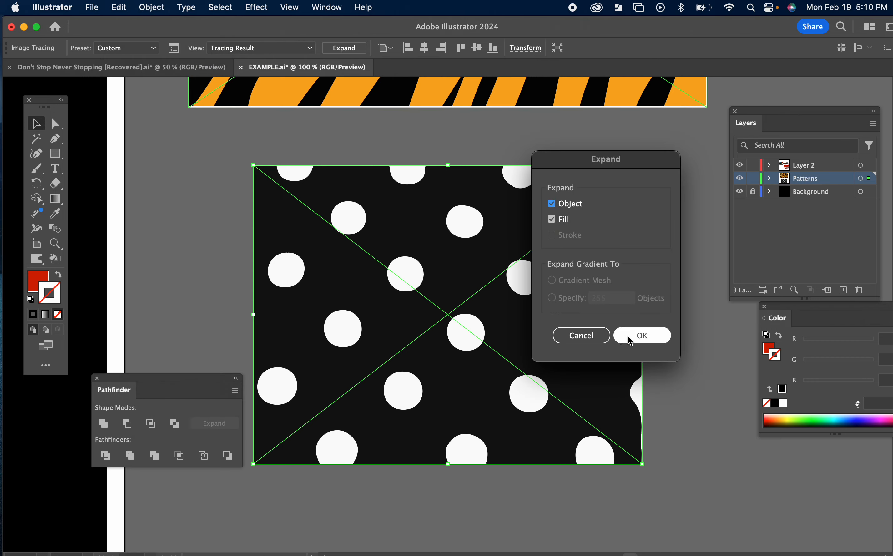
click(629, 340)
click(152, 8)
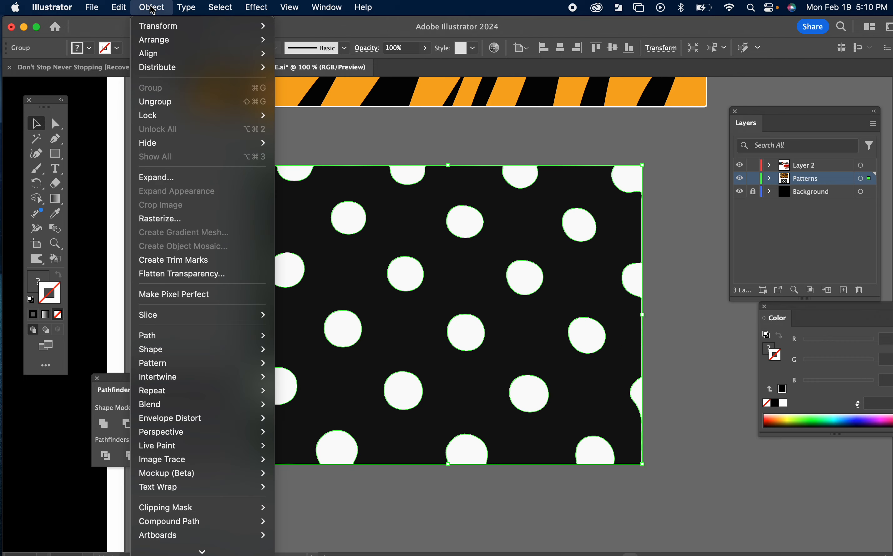
click(414, 220)
double_click(414, 219)
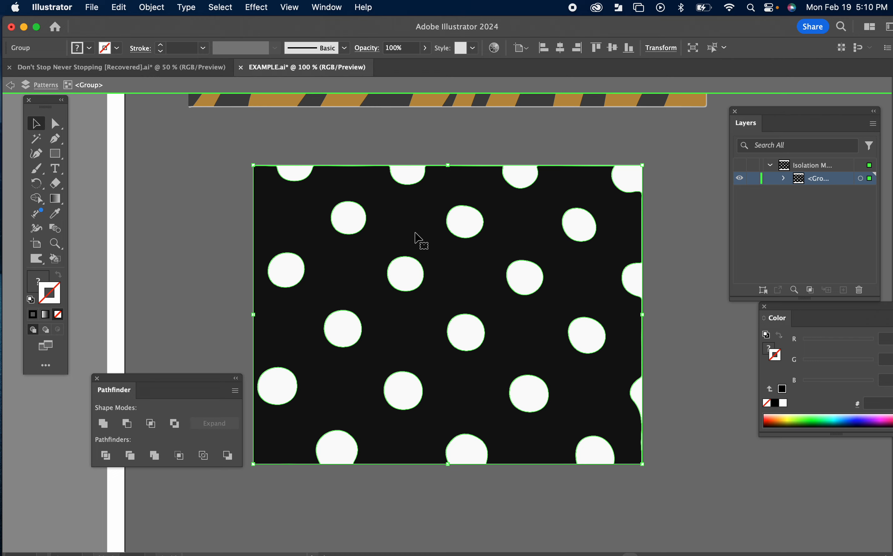
double_click(228, 189)
click(323, 228)
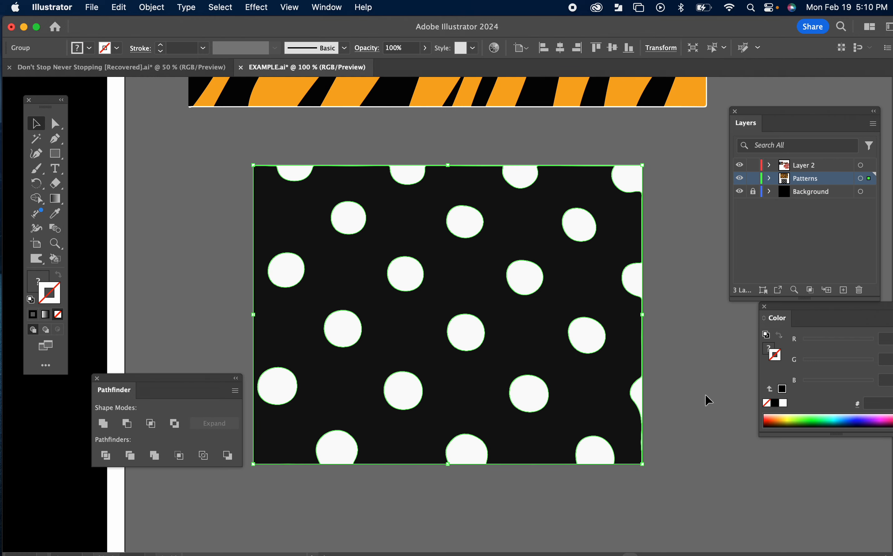
Step: Try applying a green color from the spectrum to the polka dots group, then undo it
click(824, 424)
click(815, 418)
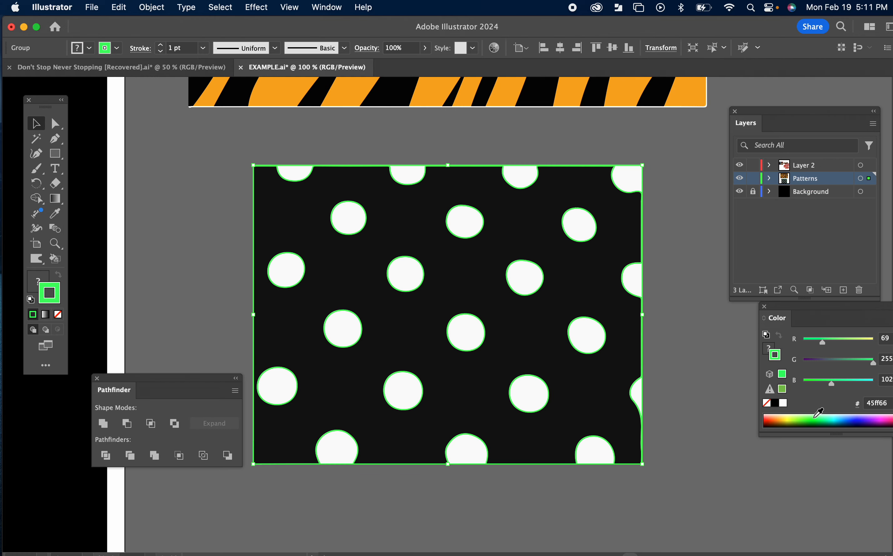
key(super+z)
key(super+z)
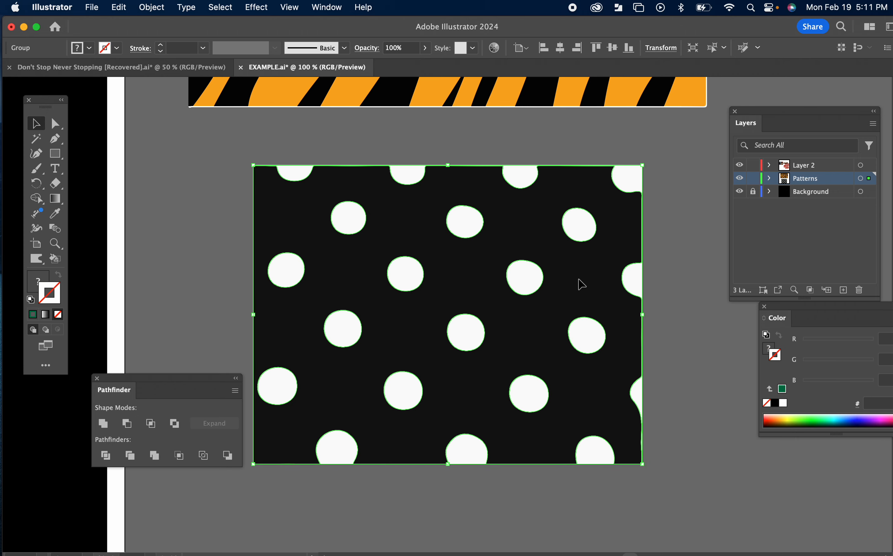
Step: Inside the polka dots group, nudge the artwork slightly up and left, then exit isolation
double_click(578, 280)
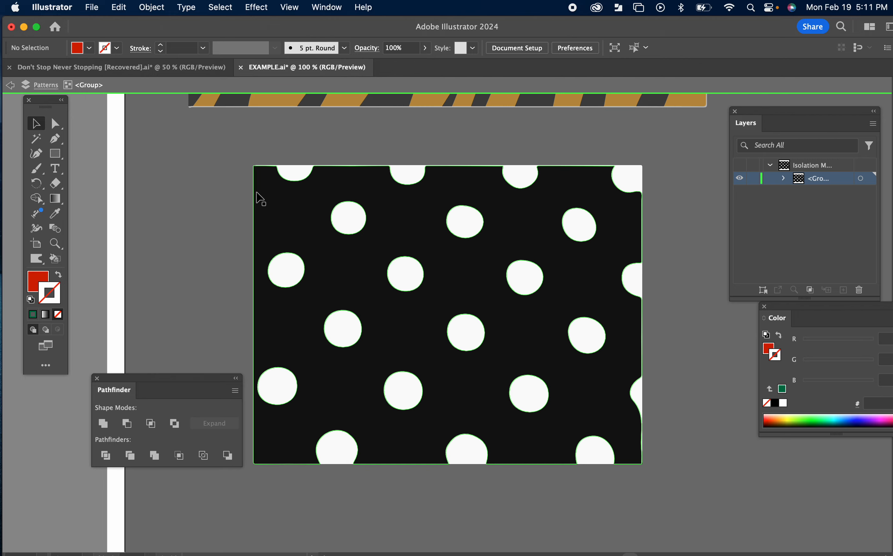
click(260, 199)
mouse_move(260, 194)
mouse_down()
mouse_move(319, 195)
mouse_move(247, 191)
mouse_up()
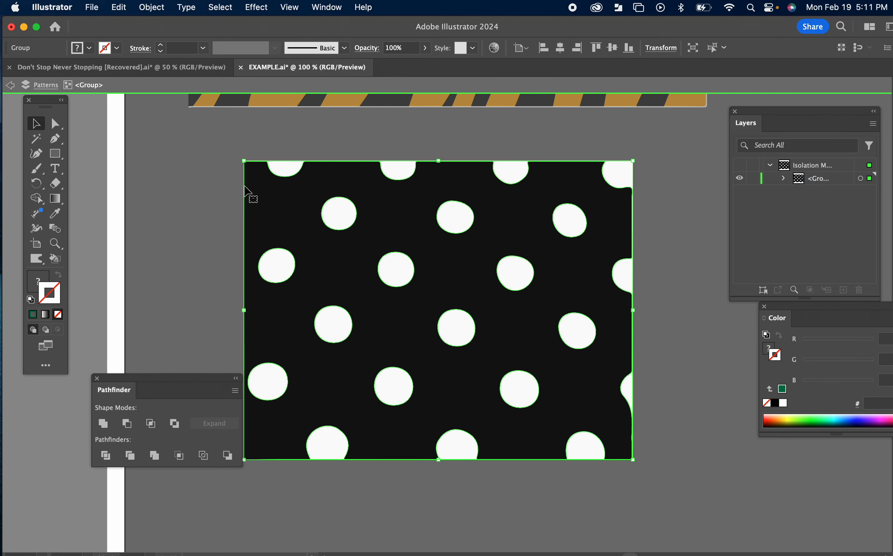
double_click(196, 193)
click(275, 219)
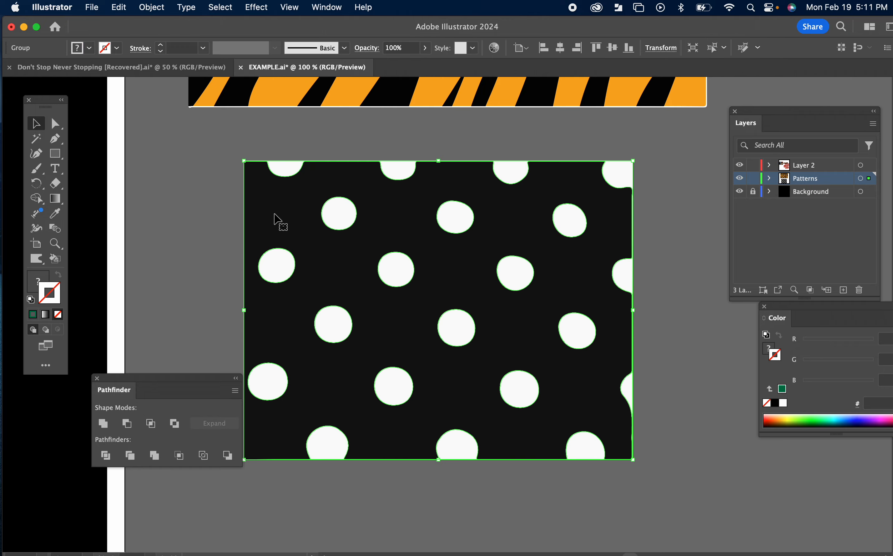
Step: Ungroup the polka dots artwork twice and deselect it
click(149, 6)
click(164, 101)
click(151, 8)
click(164, 101)
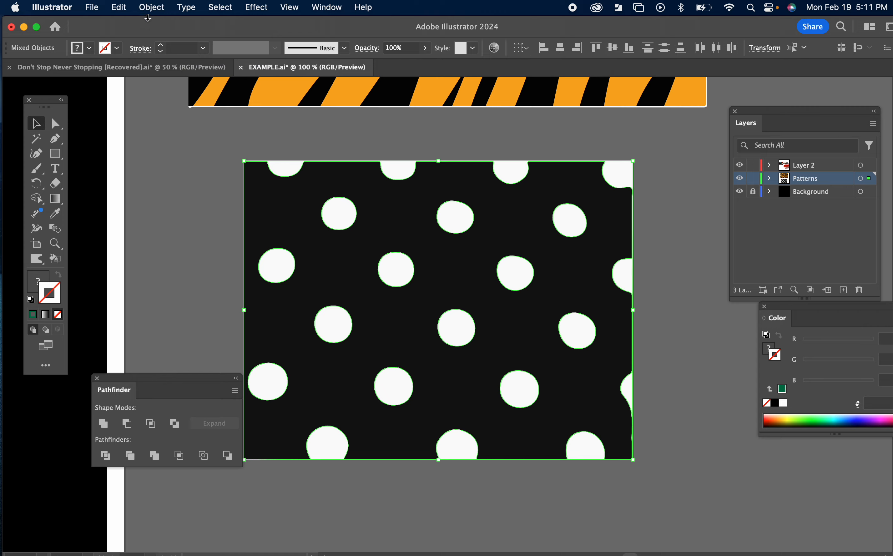
click(151, 8)
click(404, 131)
click(378, 134)
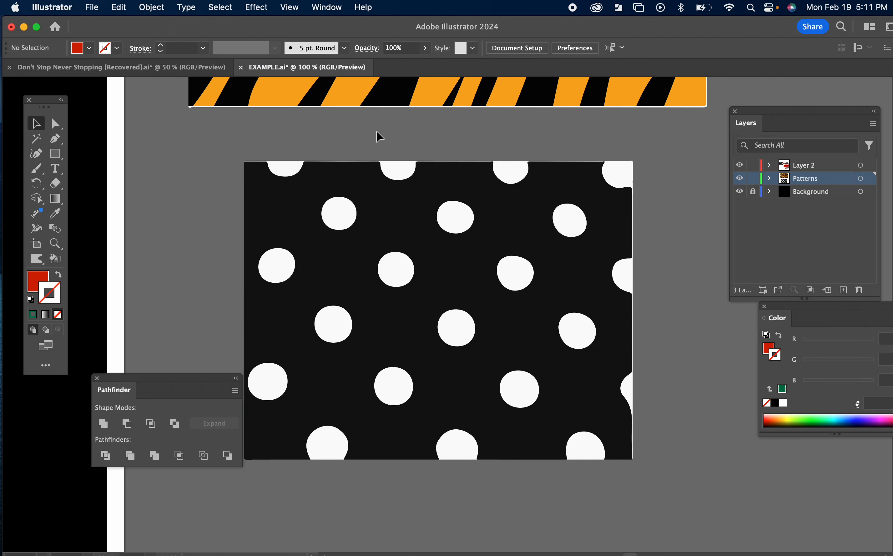
Step: Change the dark background shape of the polka dots to a blue fill, 3106ce, with the Color Picker
click(283, 209)
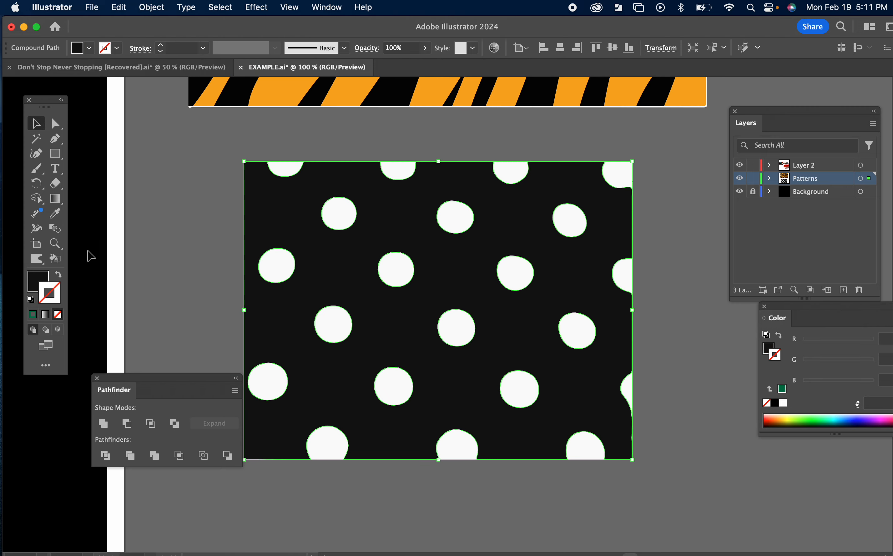
double_click(43, 280)
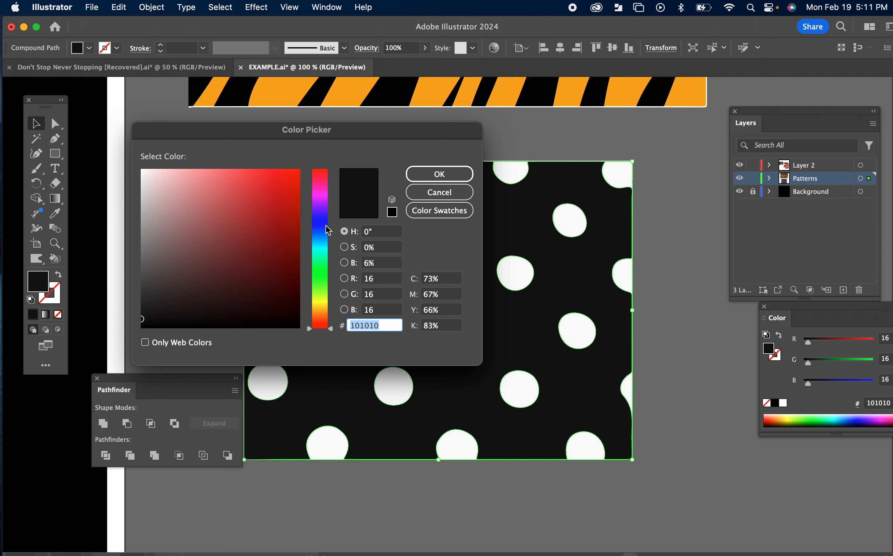
mouse_move(328, 231)
mouse_down()
mouse_move(328, 212)
mouse_move(299, 193)
mouse_move(299, 175)
mouse_move(295, 198)
mouse_move(320, 215)
mouse_up()
click(446, 173)
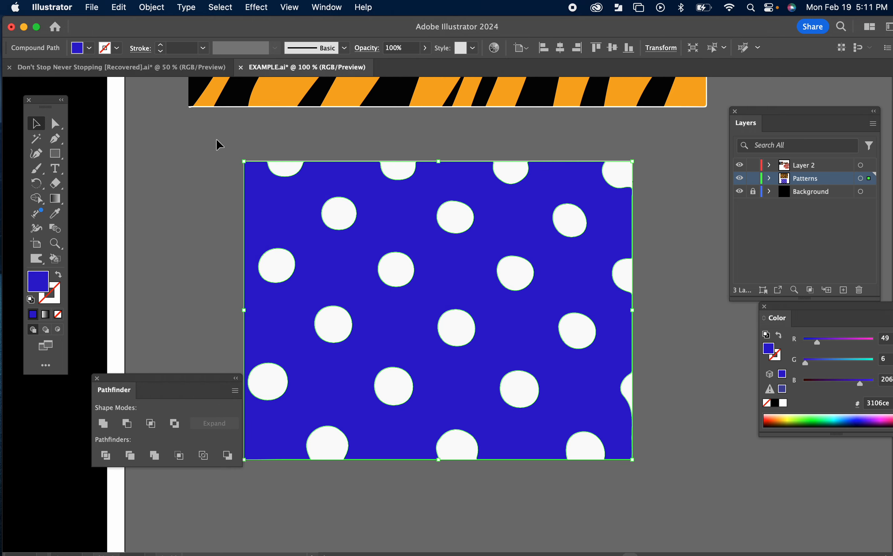
click(219, 149)
Step: Select all the polka dots pieces and group them together
key(super+a)
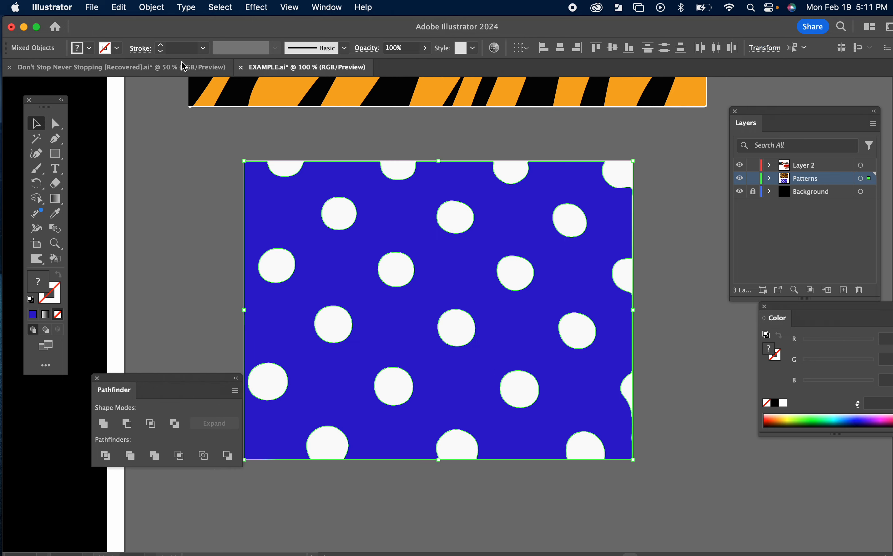
click(152, 7)
click(162, 88)
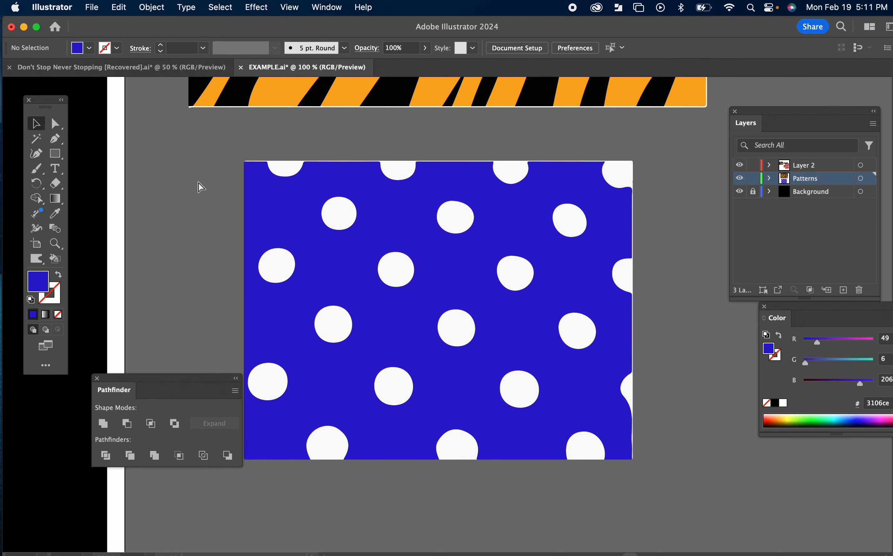
Step: Select the letter D of DON'T and switch the drawing mode to Draw Inside
key(super+minus)
key(super+minus)
key(super+minus)
key(space)
drag(236, 207, 461, 260)
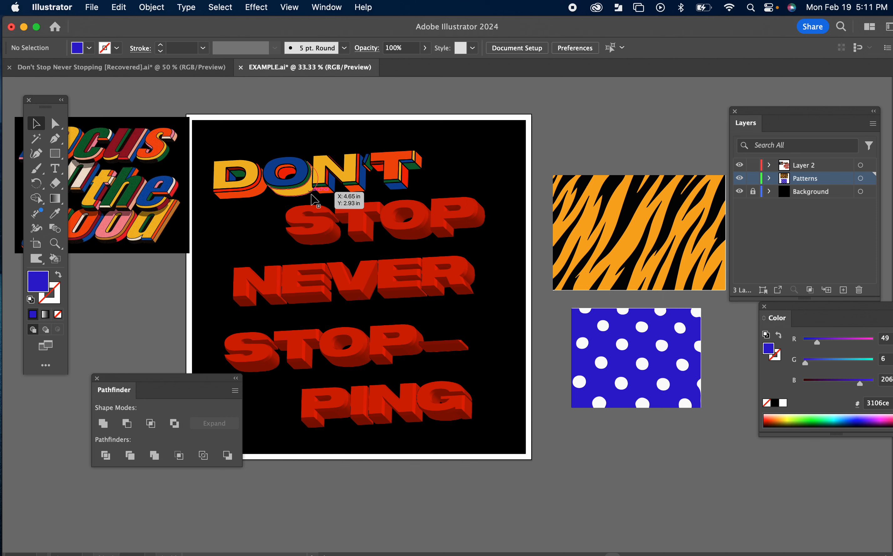
click(253, 182)
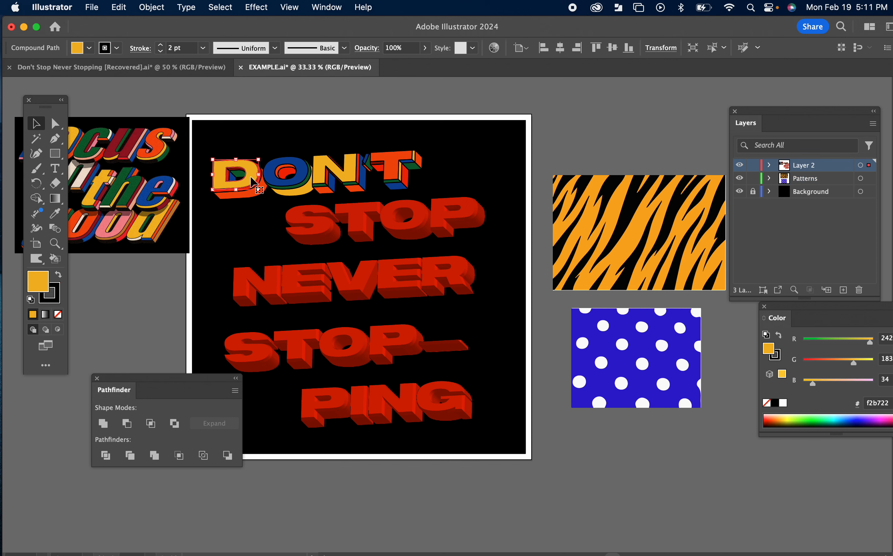
click(608, 129)
click(582, 226)
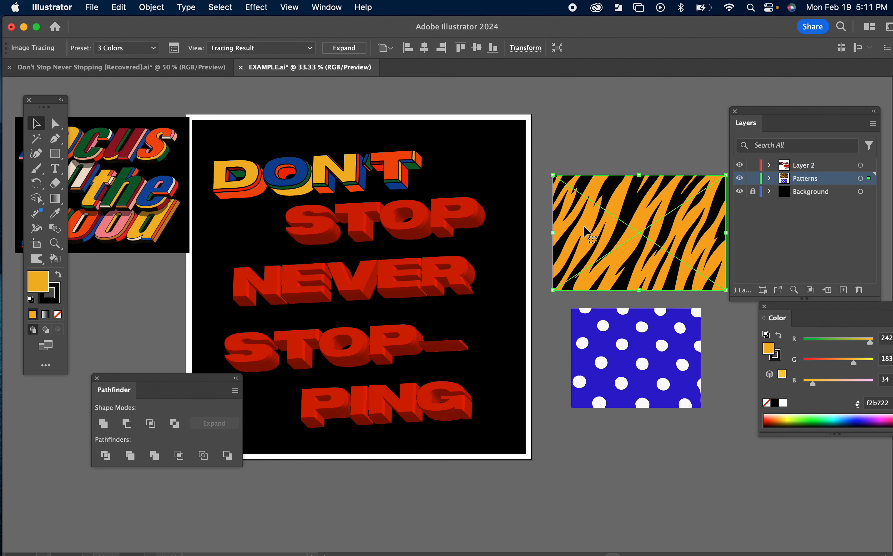
click(246, 181)
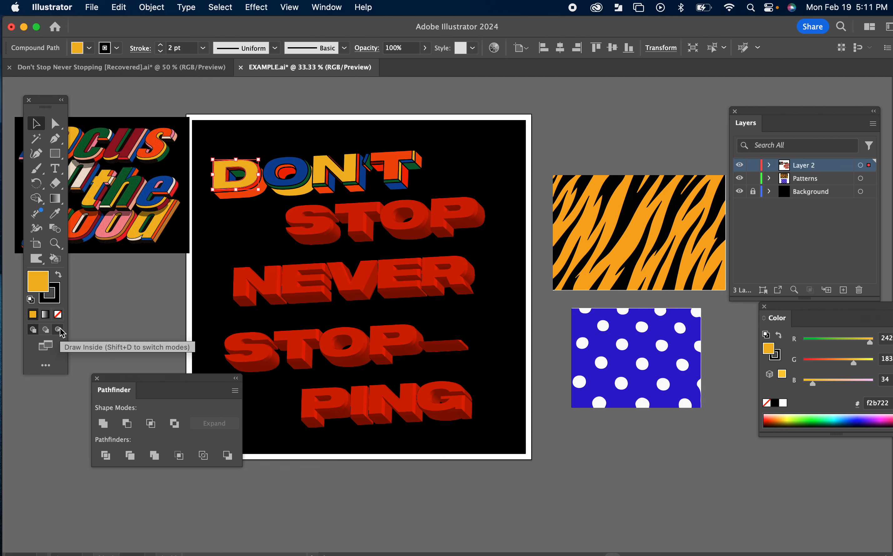
click(59, 330)
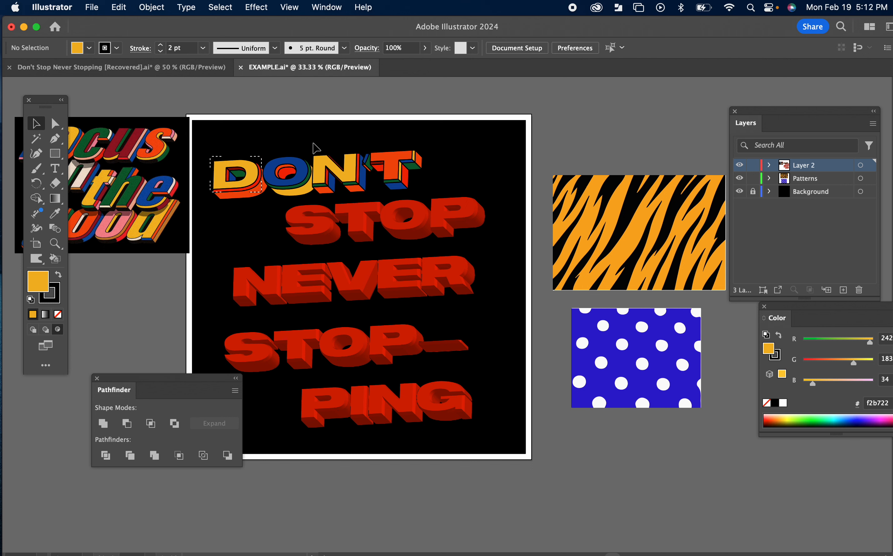
Step: Paste the tiger stripes inside the letter D, scale them down to fit, and return to Draw Normal mode
key(super+v)
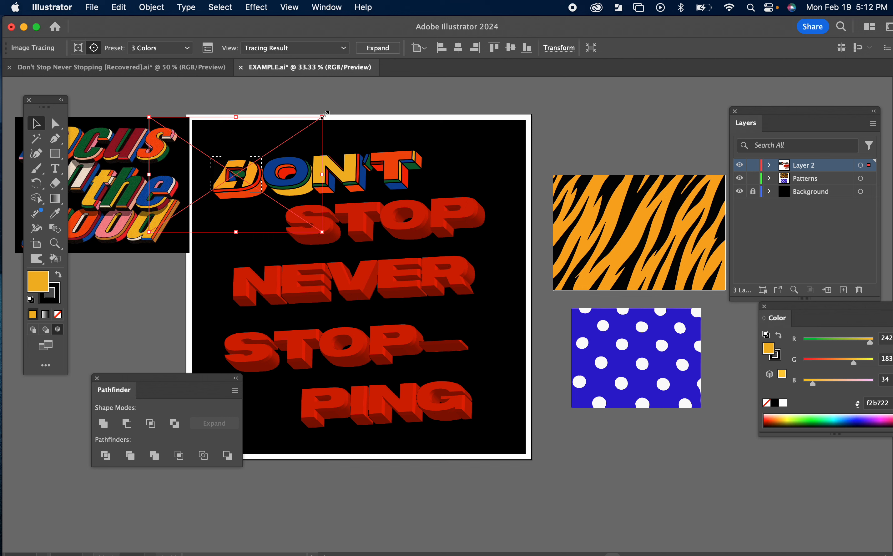
drag(322, 116, 286, 151)
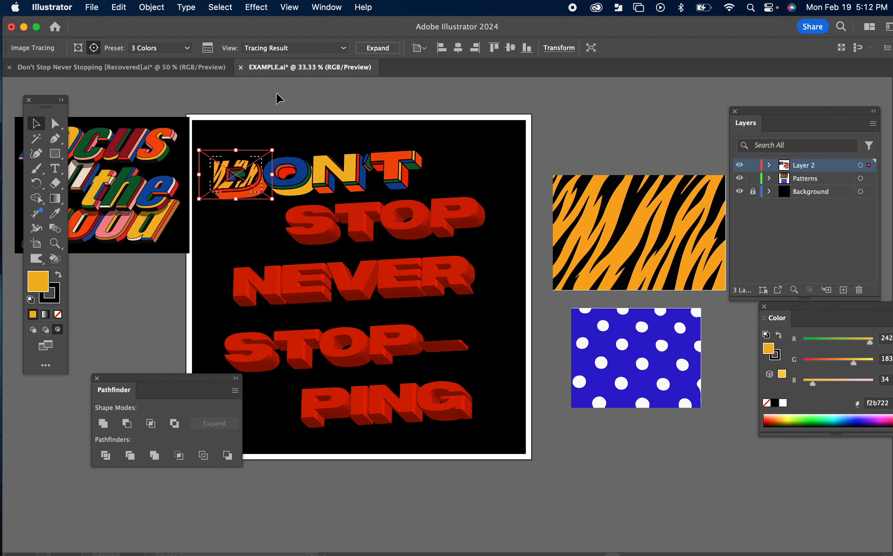
click(35, 330)
click(113, 323)
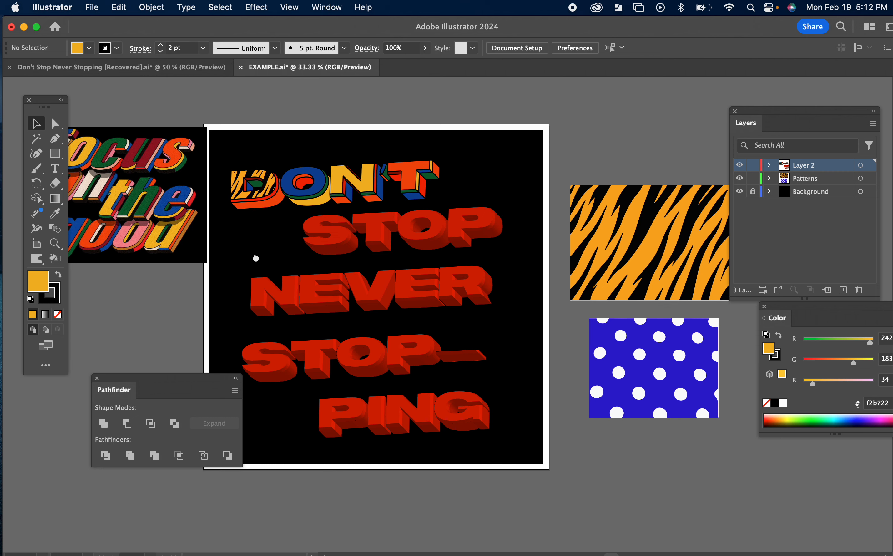
Step: Take the polka dots group and paste it inside the blue lower face of the T with Draw Inside, scaled down
scroll(255, 260, up, 2)
scroll(256, 259, left, 2)
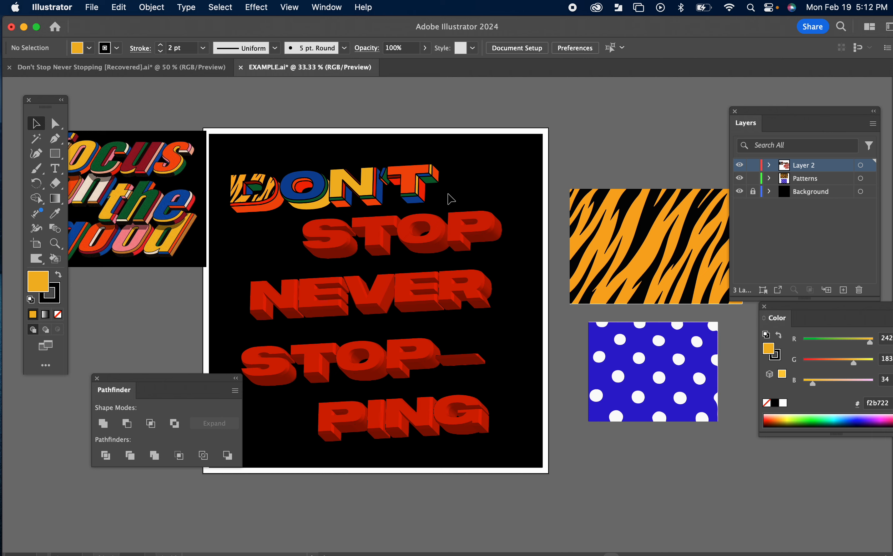
key(super+equal)
key(super+equal)
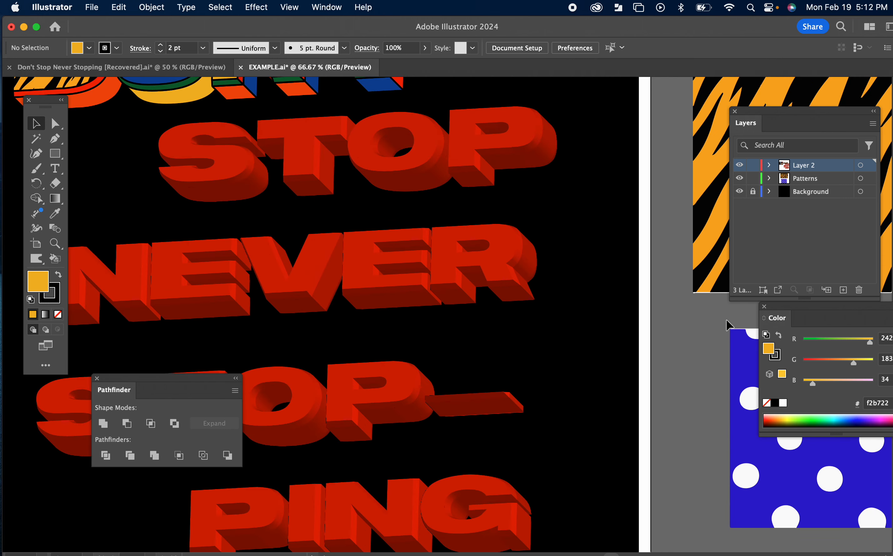
click(742, 349)
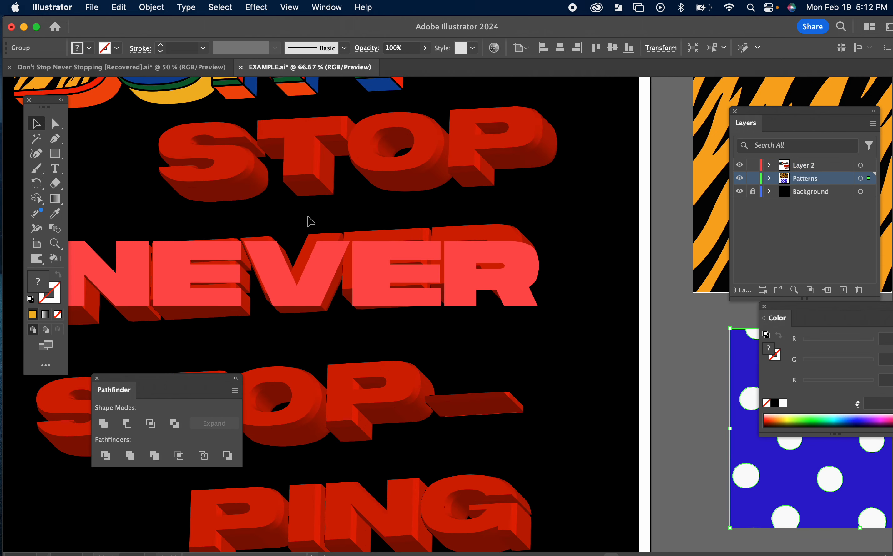
scroll(331, 257, up, 5)
scroll(331, 257, left, 5)
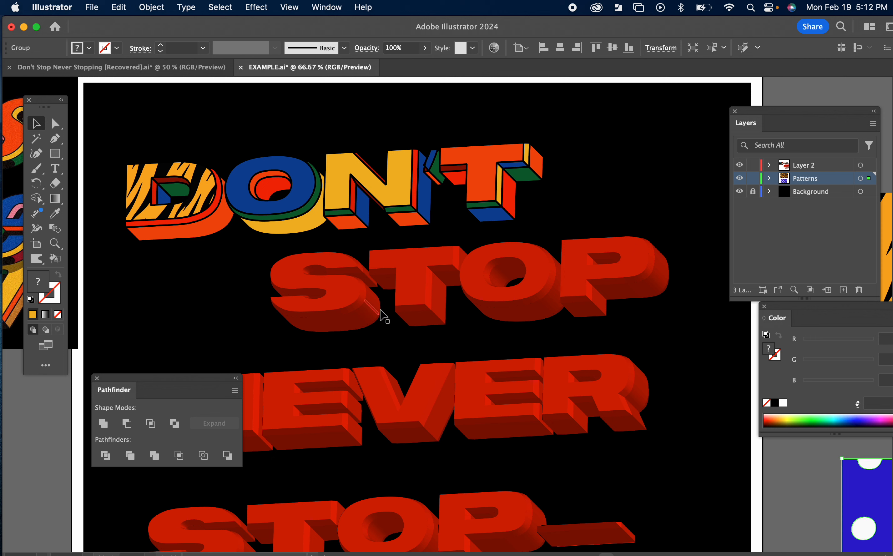
click(497, 216)
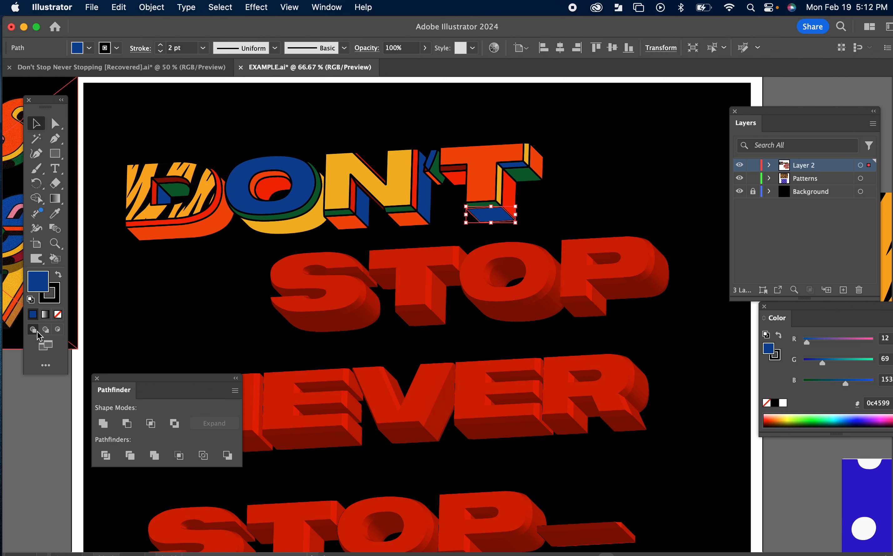
click(58, 329)
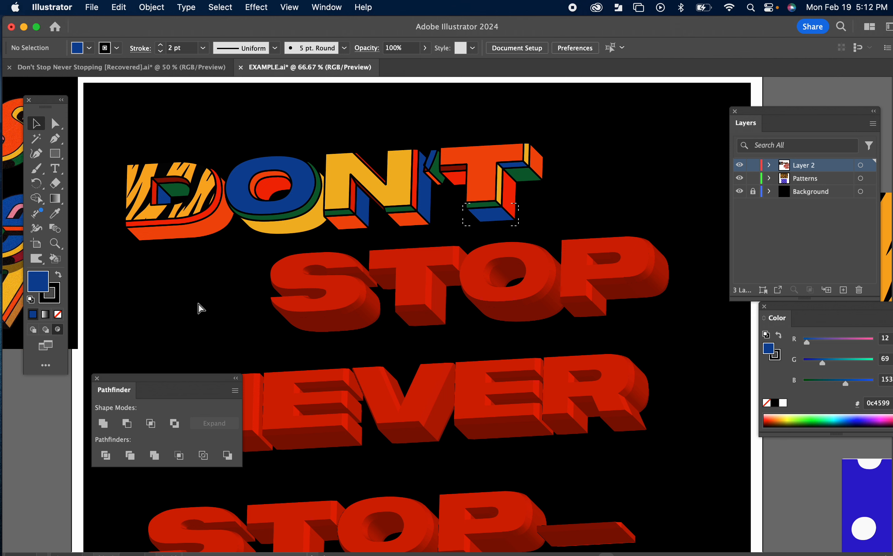
key(super+v)
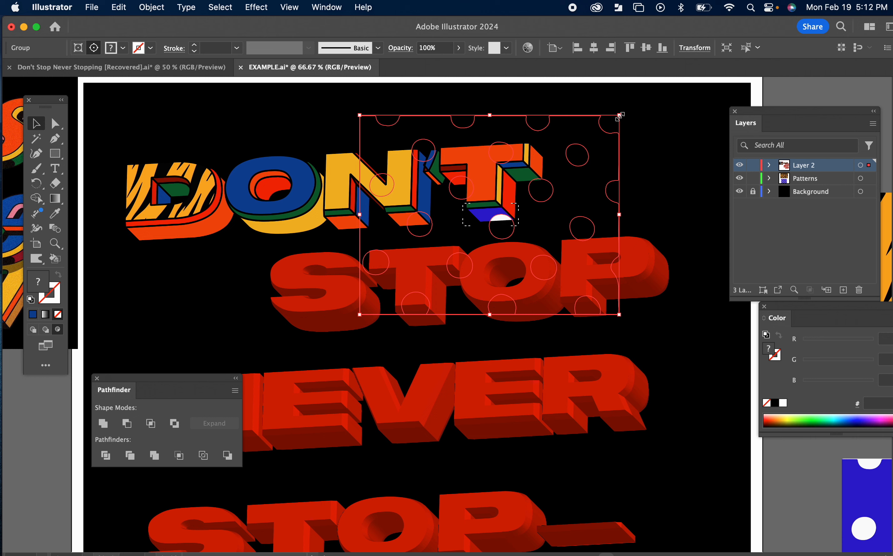
drag(620, 117, 544, 199)
click(588, 199)
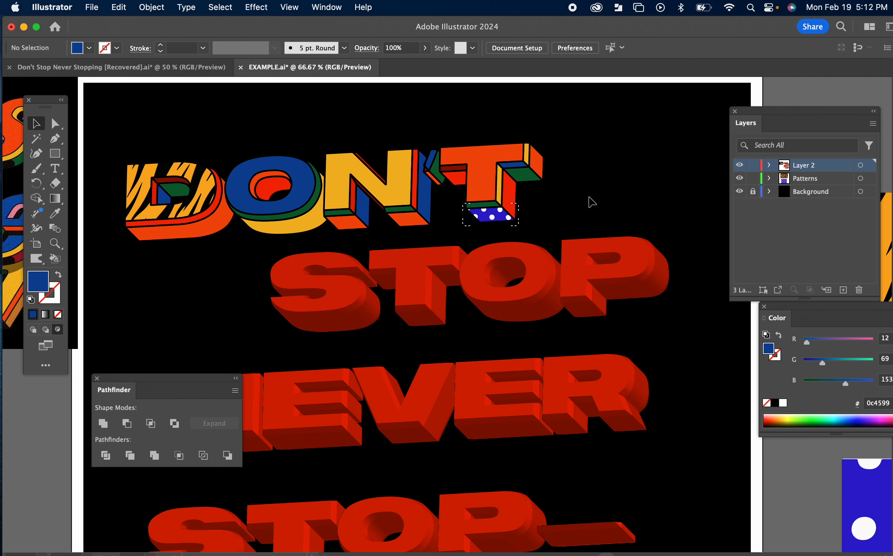
click(33, 330)
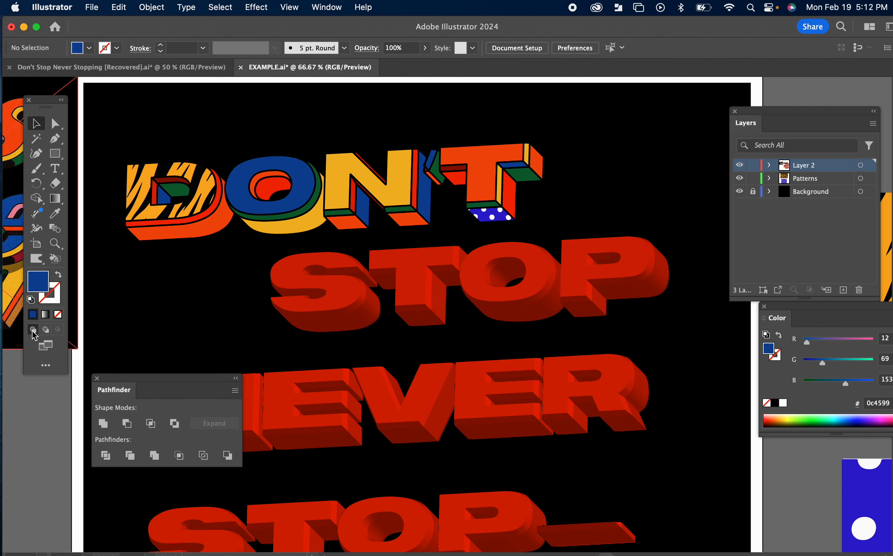
Step: Select the letter O, switch to Draw Inside, and paste the polka dots inside it, scaled down to fit
click(308, 197)
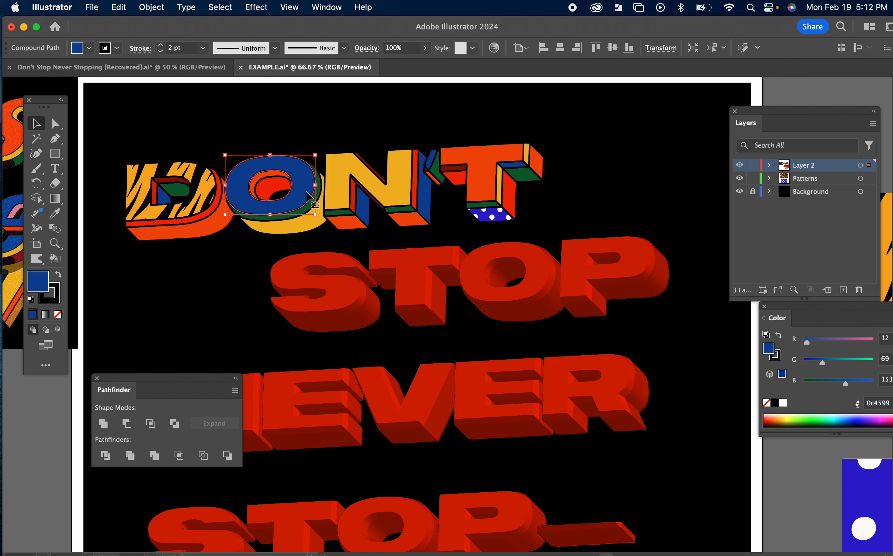
click(57, 329)
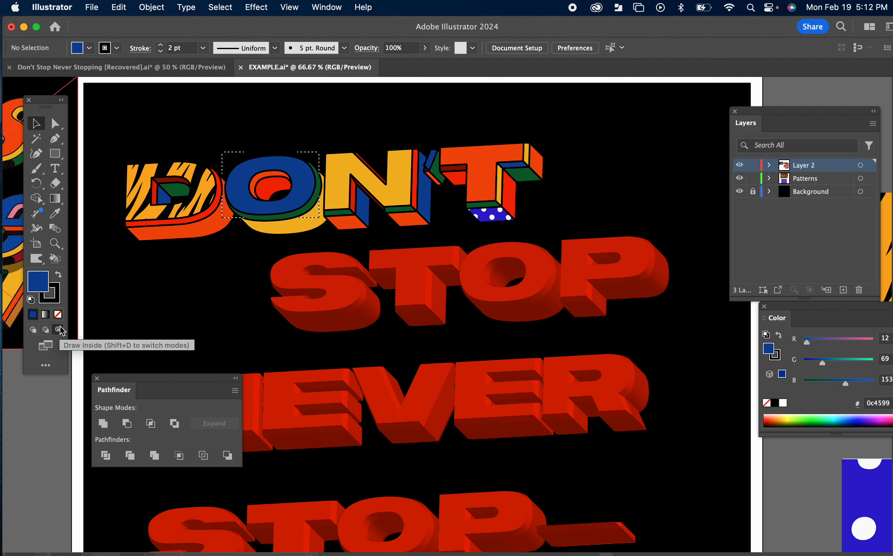
key(super+v)
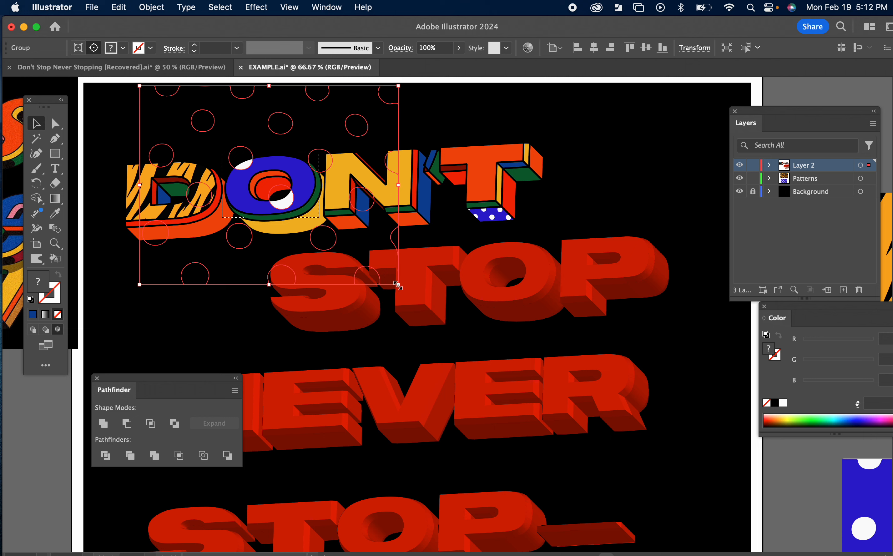
drag(398, 285, 318, 263)
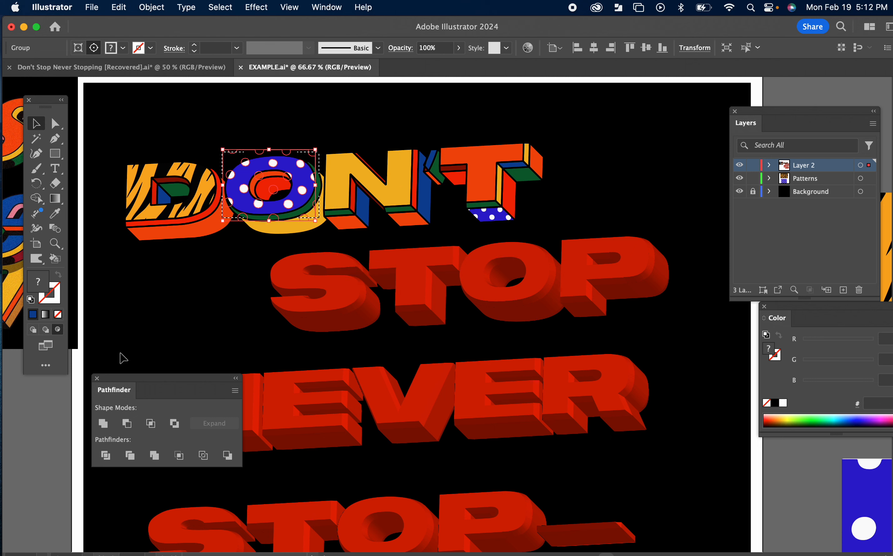
click(33, 329)
click(166, 324)
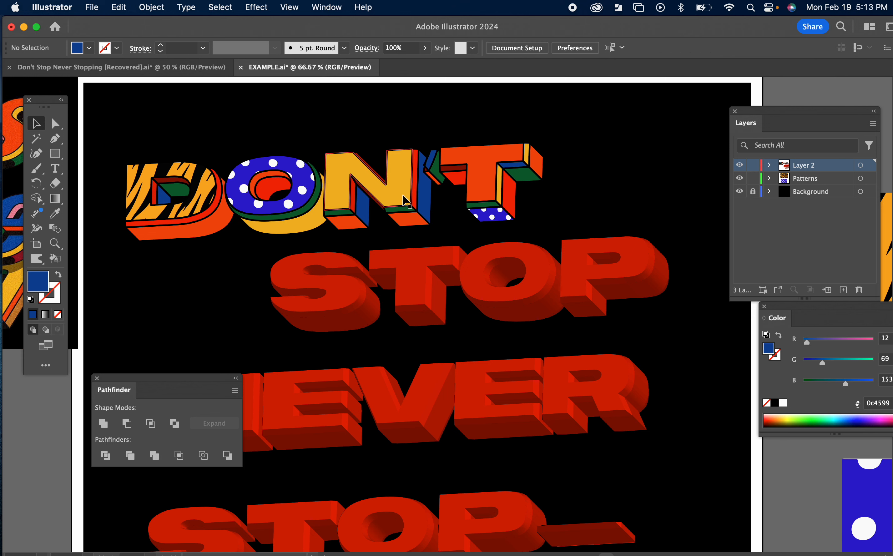
Step: Try painting strokes inside the T's front face with the Paintbrush in Draw Inside mode, then undo them
click(482, 179)
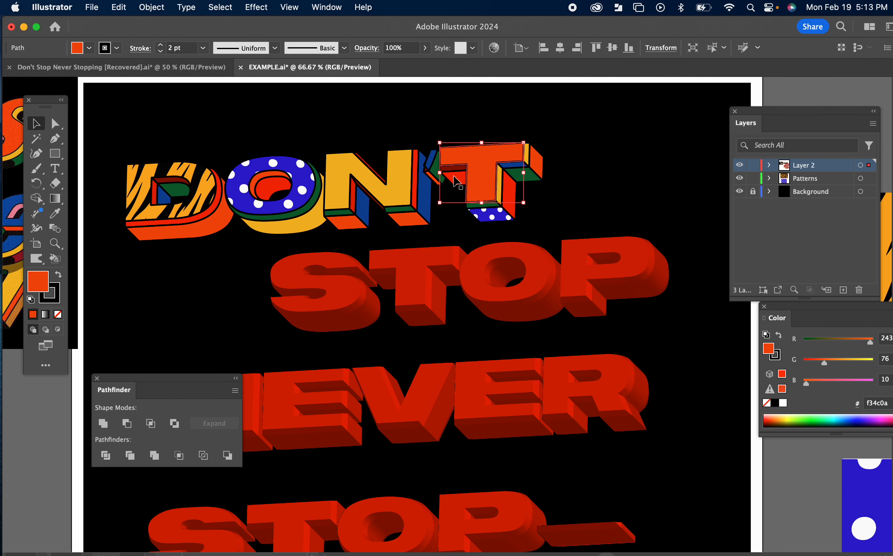
click(58, 330)
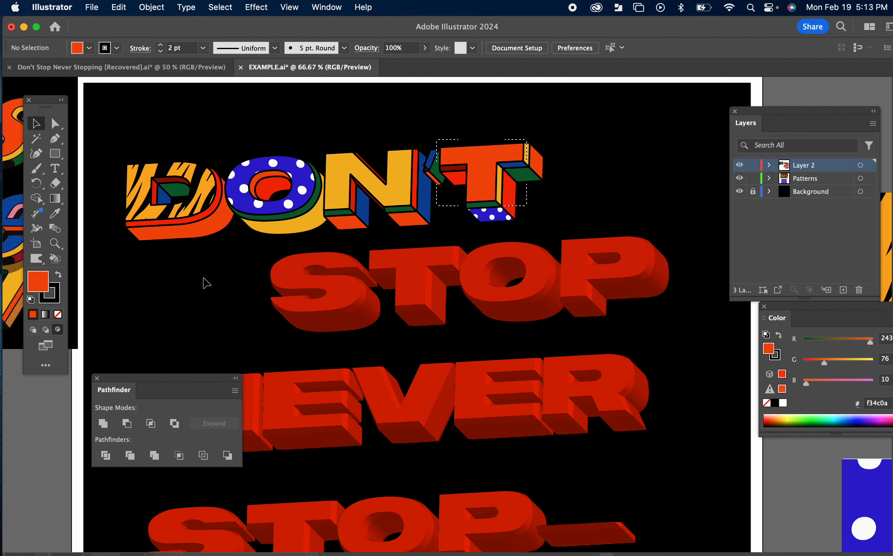
key(b)
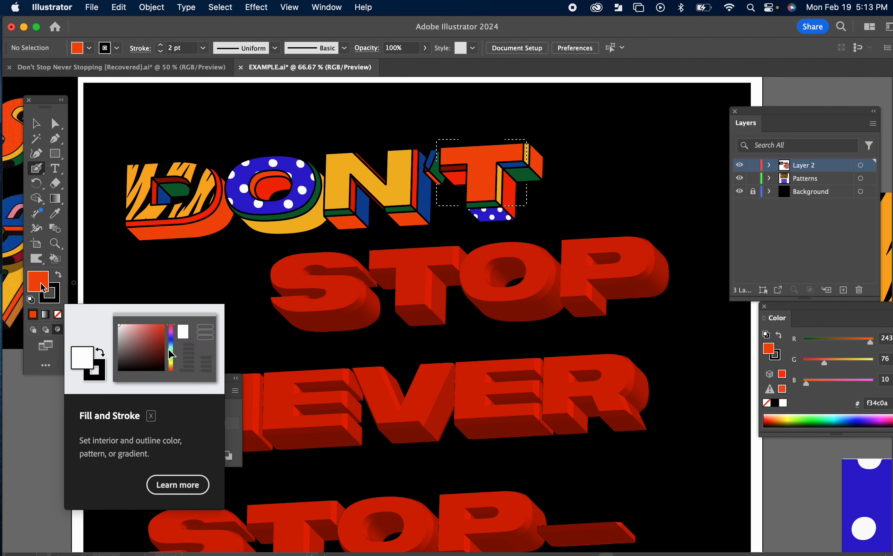
click(58, 275)
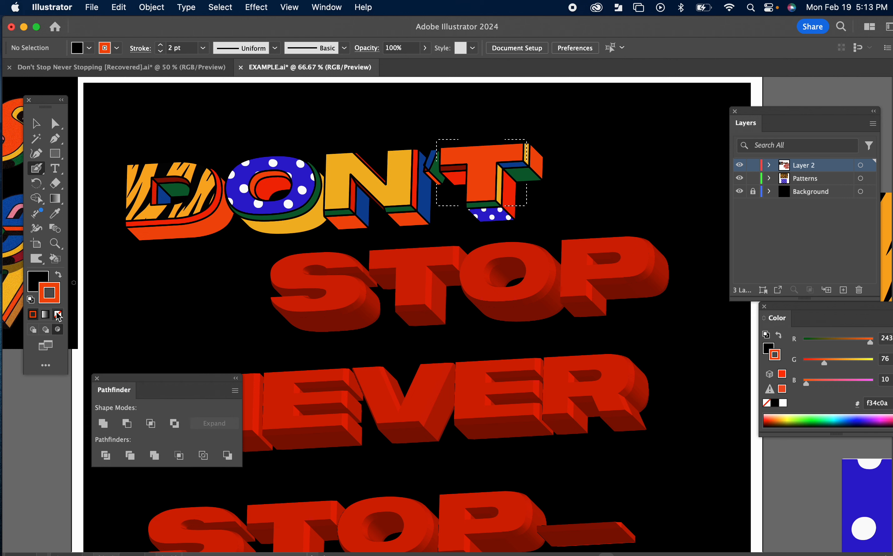
click(59, 314)
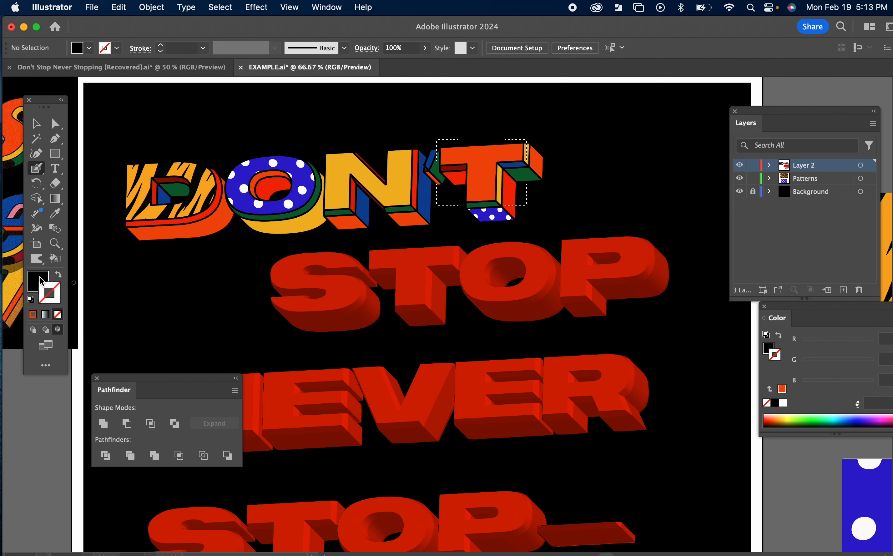
click(40, 280)
mouse_move(463, 178)
mouse_down()
mouse_move(513, 171)
mouse_move(449, 197)
mouse_move(514, 192)
mouse_up()
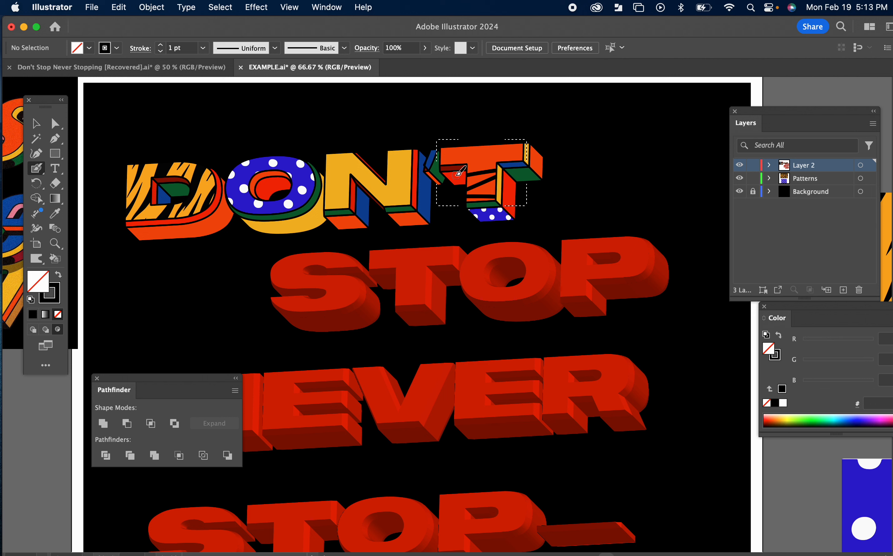
mouse_move(459, 173)
mouse_down()
mouse_move(523, 122)
mouse_move(463, 157)
mouse_up()
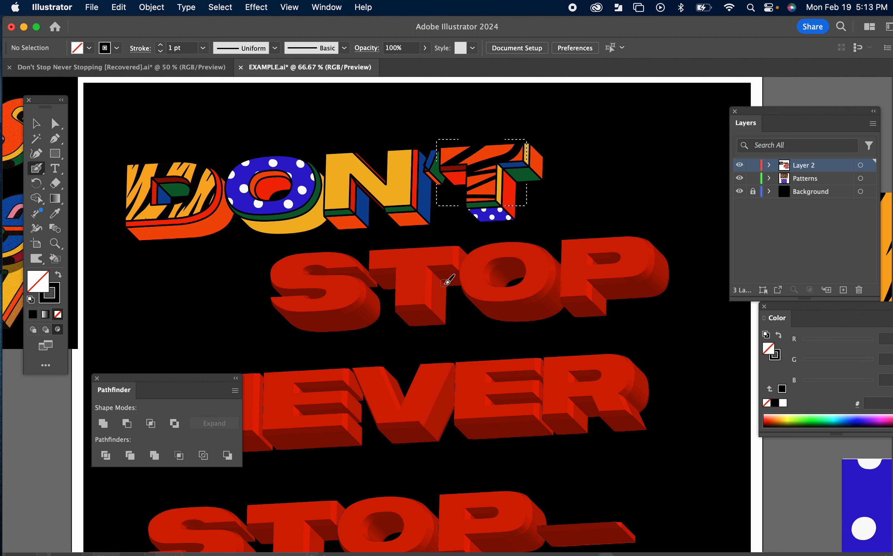
key(super+z)
key(super+z)
key(super+z)
key(super+z)
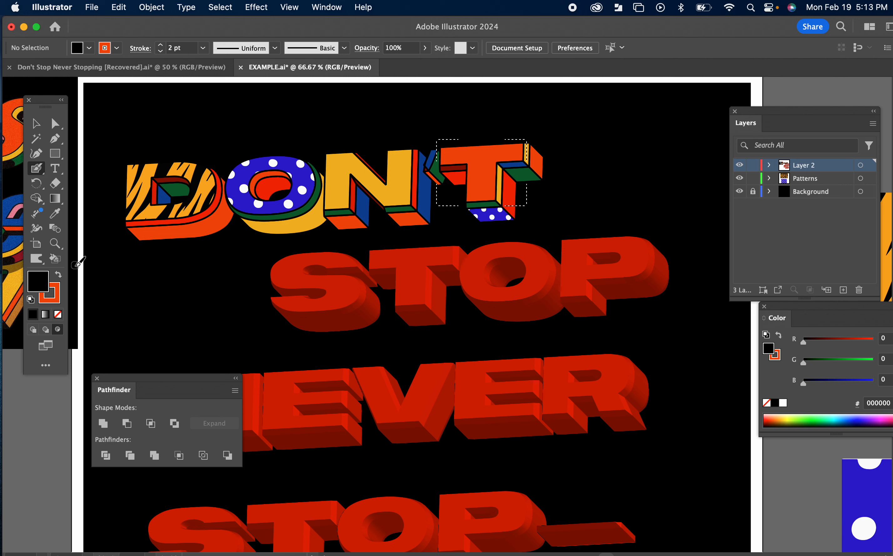
Step: Set the brush color to white ffffff with no stroke and paint white stripes inside the T's front face
click(55, 296)
click(58, 314)
click(43, 280)
double_click(43, 280)
drag(180, 191, 126, 161)
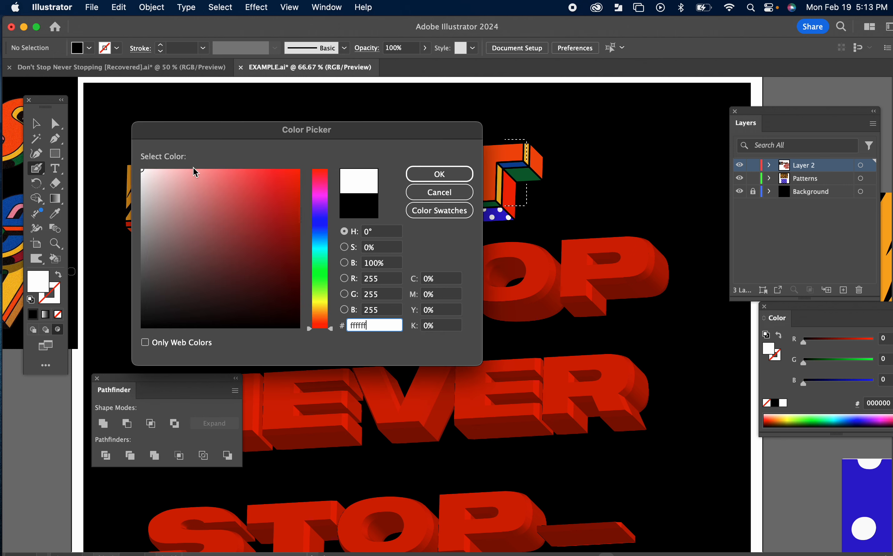
click(440, 174)
mouse_move(446, 173)
mouse_down()
mouse_move(482, 149)
mouse_move(530, 145)
mouse_move(474, 171)
mouse_move(493, 194)
mouse_move(535, 186)
mouse_up()
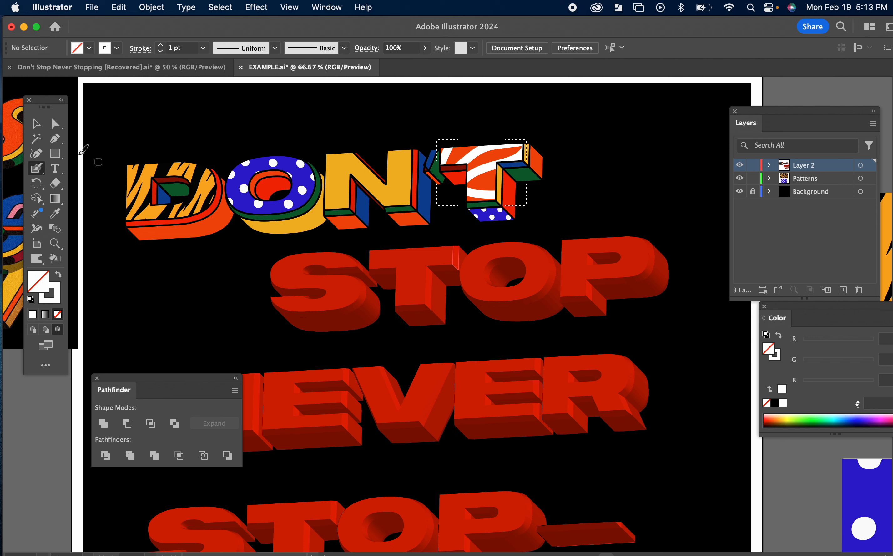
click(37, 127)
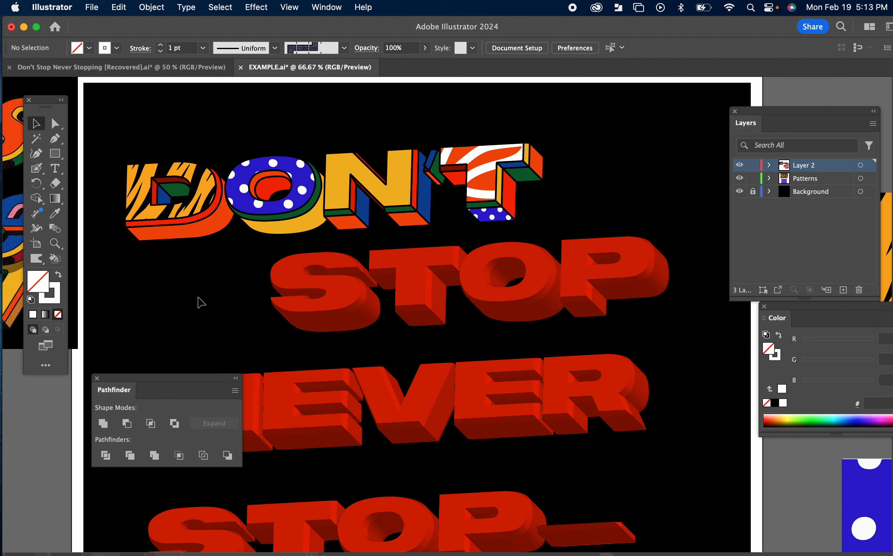
drag(209, 274, 231, 280)
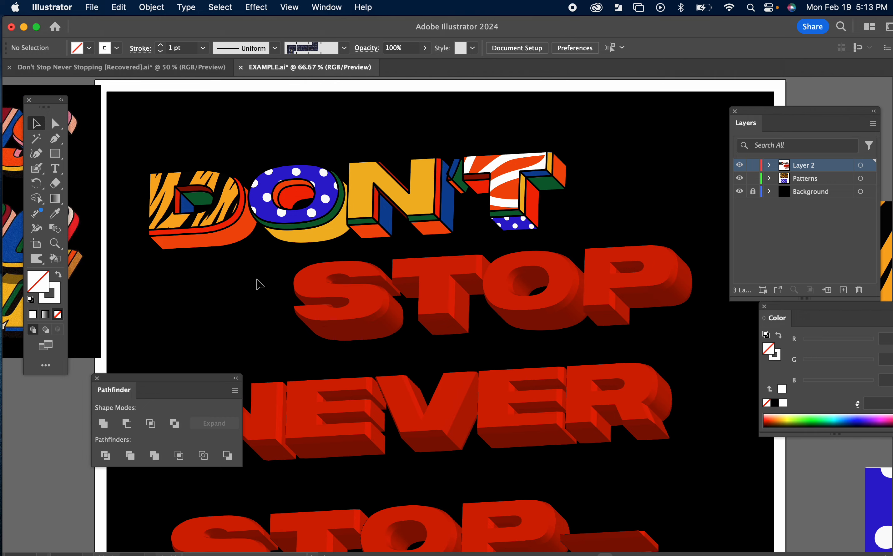
Step: Switch to the reference document and examine its patterned DON'T lettering up close before returning to the example
click(188, 67)
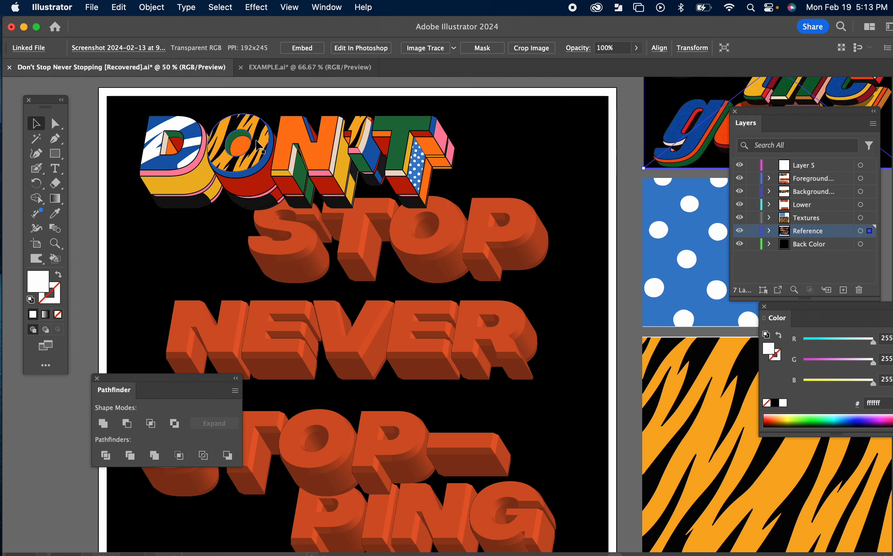
drag(320, 255, 390, 296)
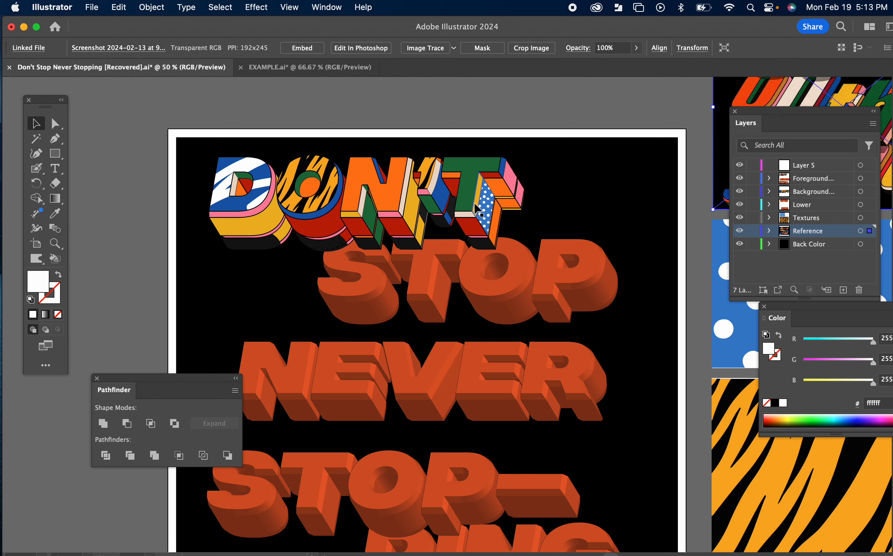
key(super+equal)
key(super+equal)
drag(222, 317, 598, 192)
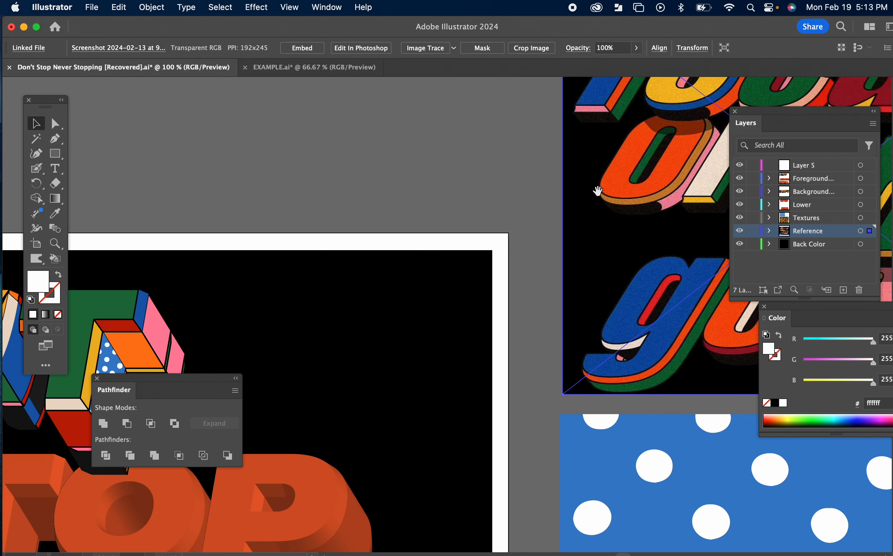
drag(256, 329, 729, 232)
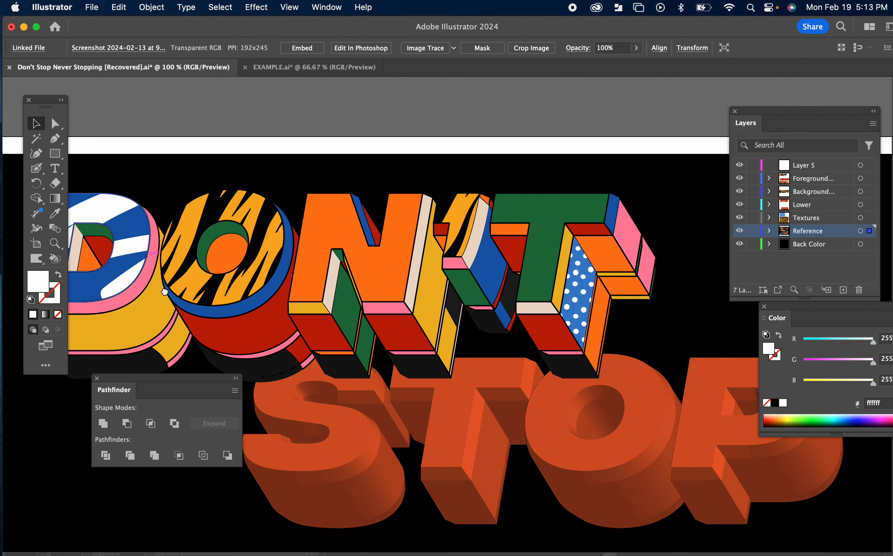
scroll(215, 294, left, 5)
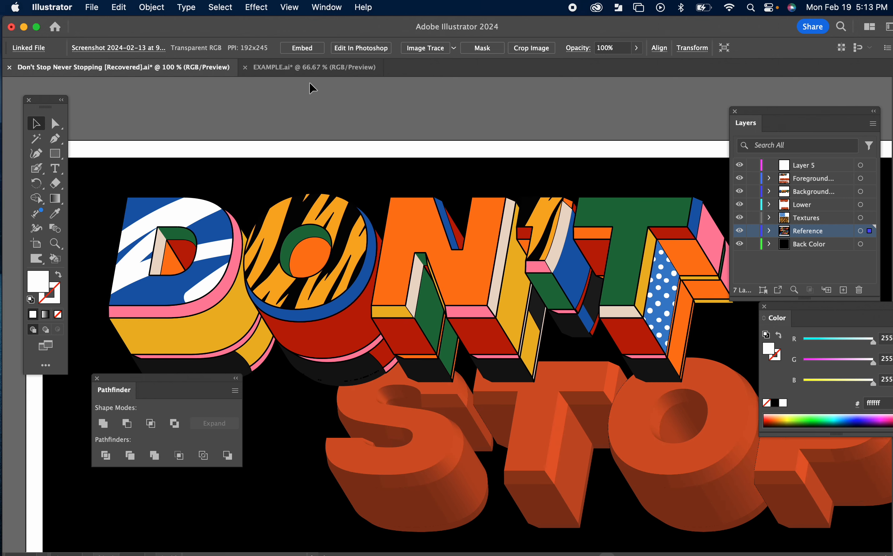
click(311, 69)
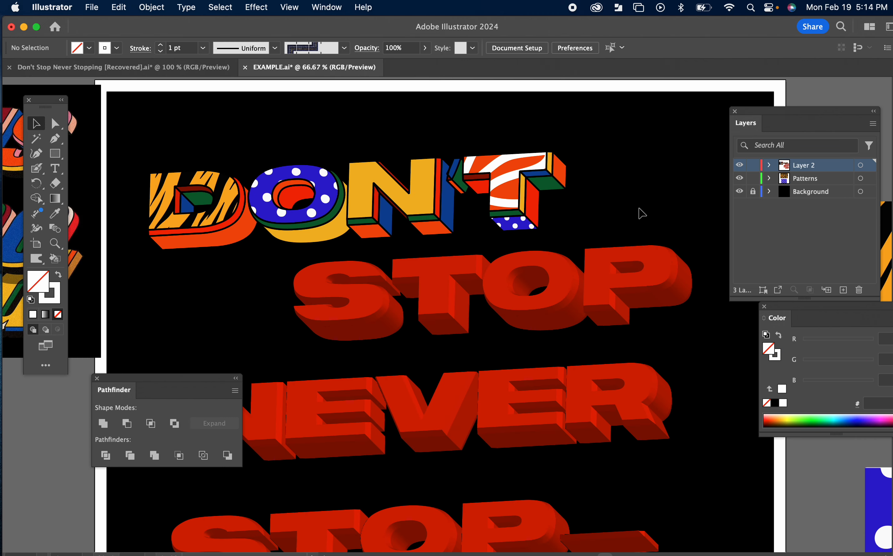
Step: Isolate the T's clip group, delete the white stripes painted inside its front face, and exit isolation
click(503, 175)
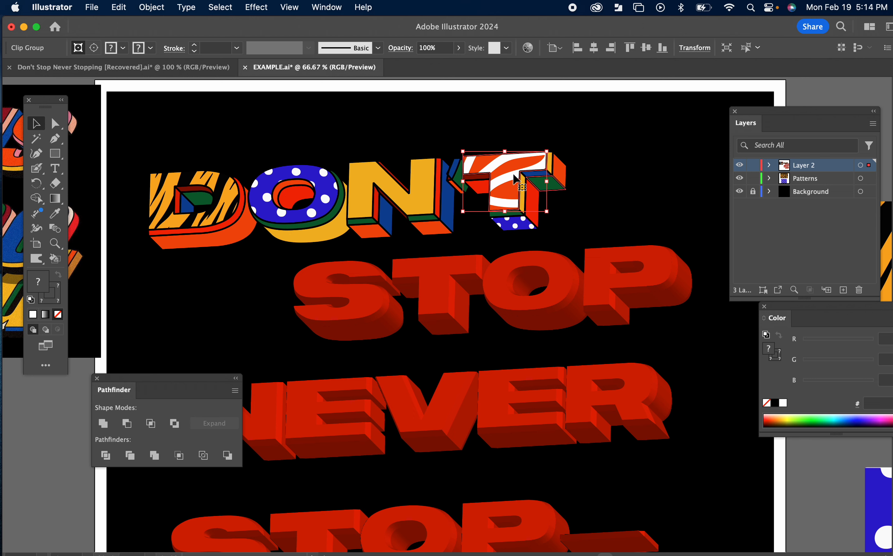
click(602, 208)
click(517, 182)
double_click(516, 181)
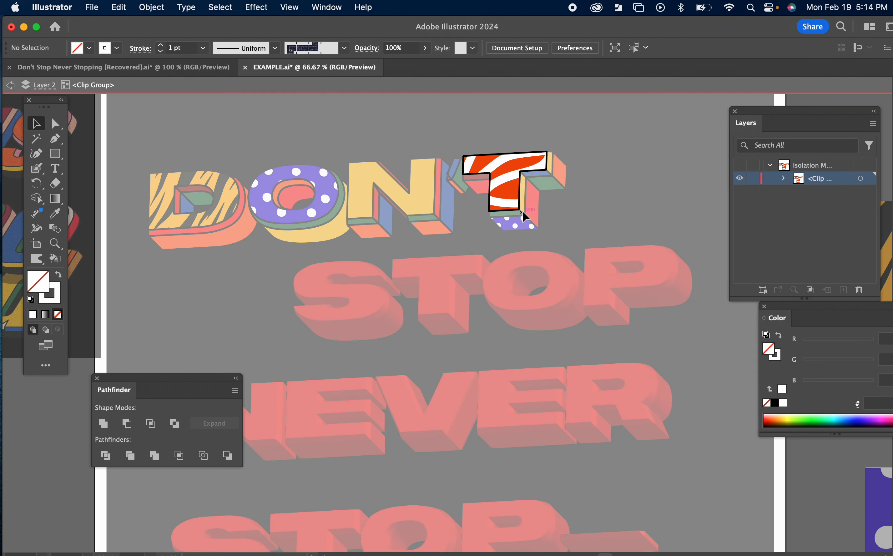
click(517, 182)
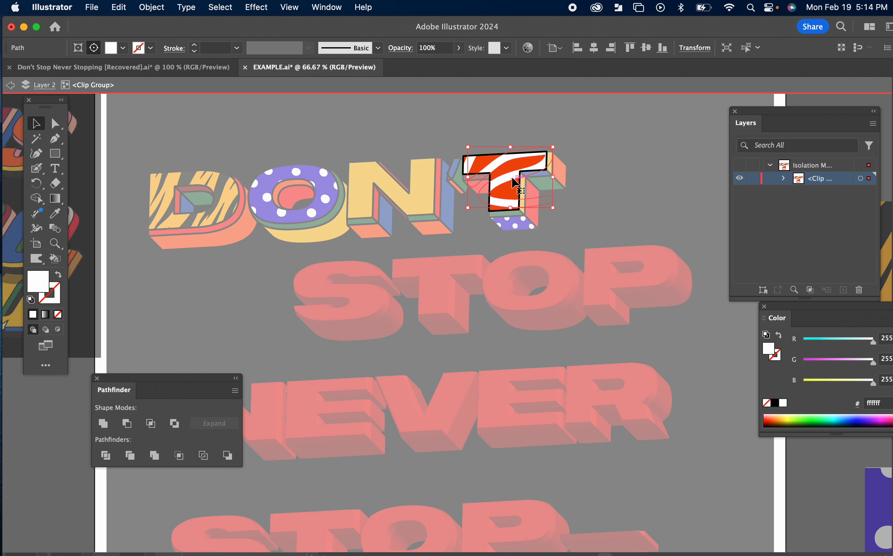
key(Delete)
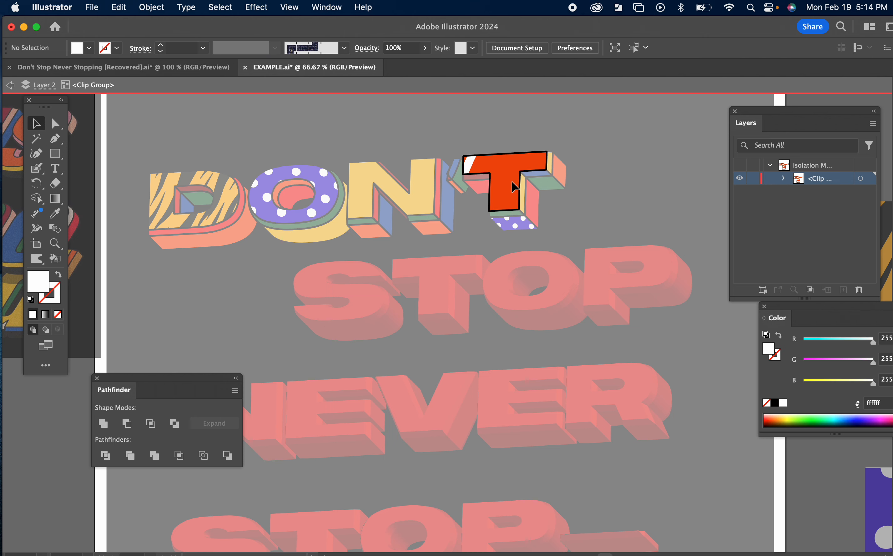
click(470, 164)
key(Delete)
double_click(621, 204)
Step: Review the patterned D and O and the rest of the lettering down the artboard
drag(606, 210, 613, 213)
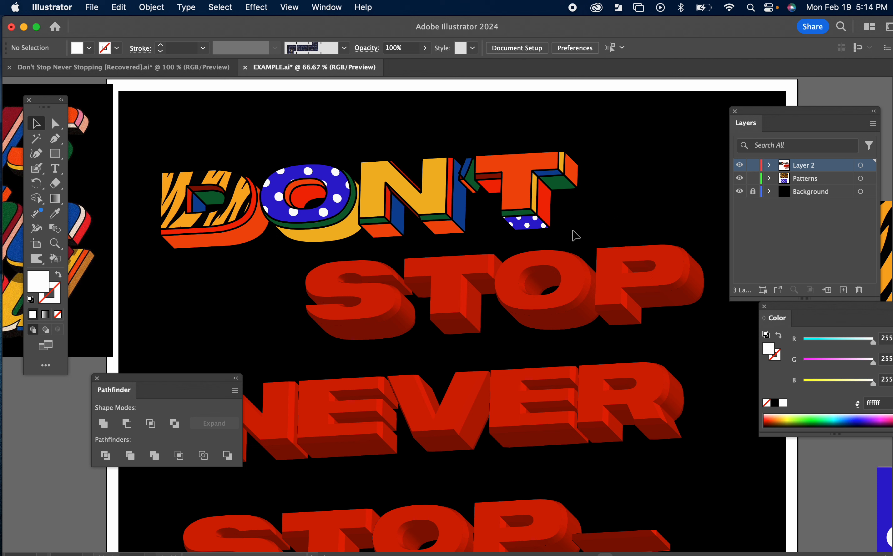
click(338, 206)
click(191, 226)
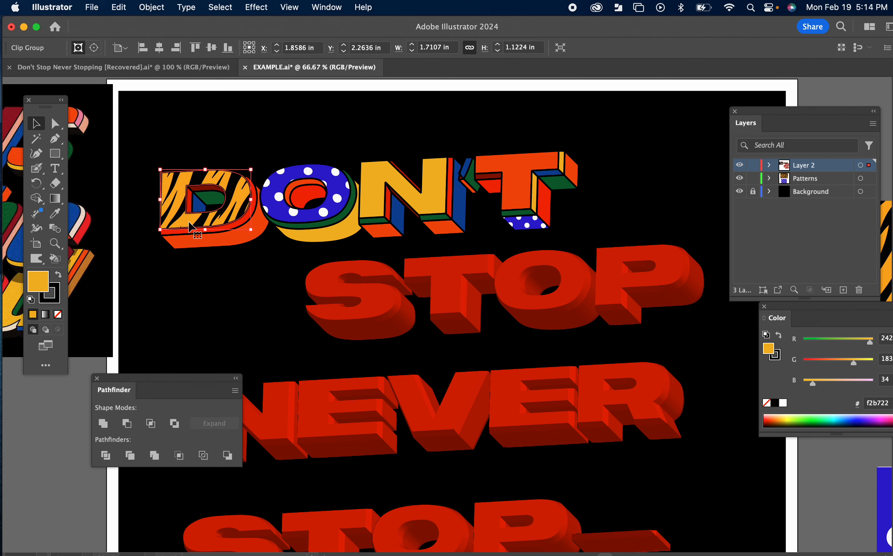
scroll(222, 267, down, 3)
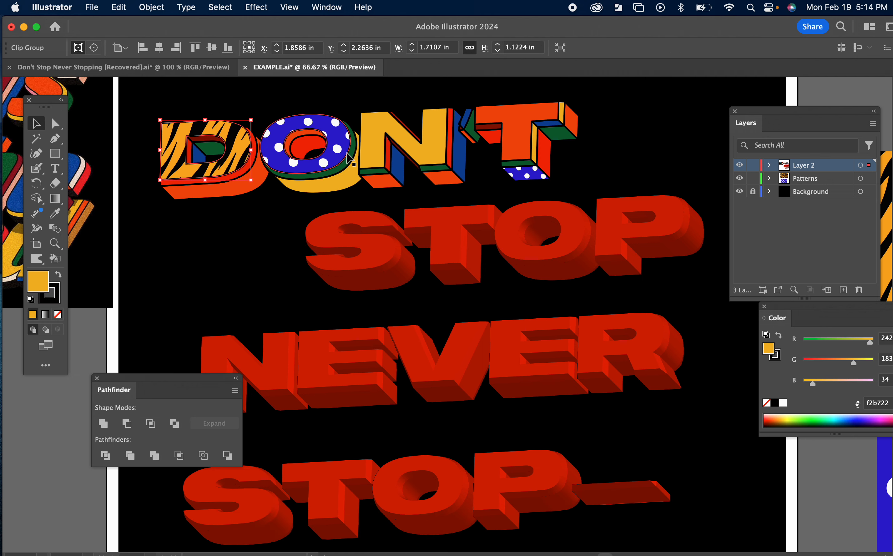
scroll(441, 415, down, 10)
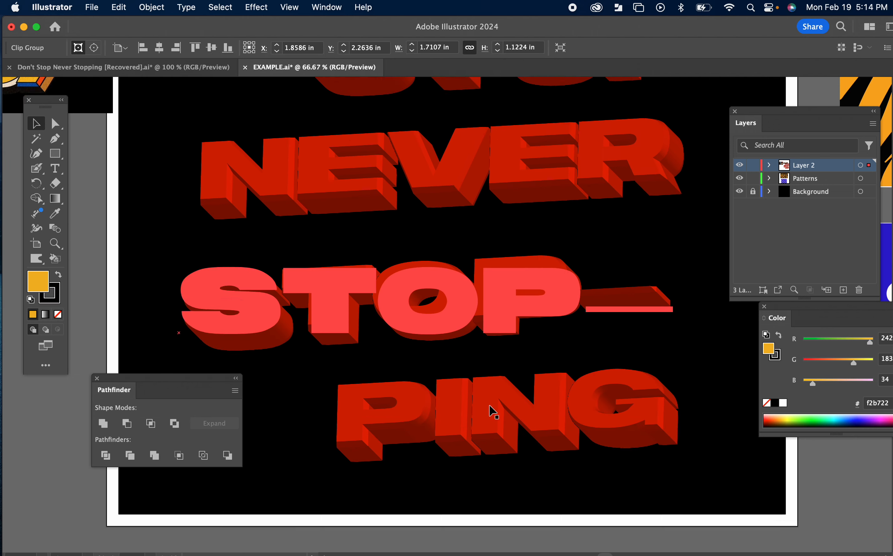
scroll(492, 382, up, 12)
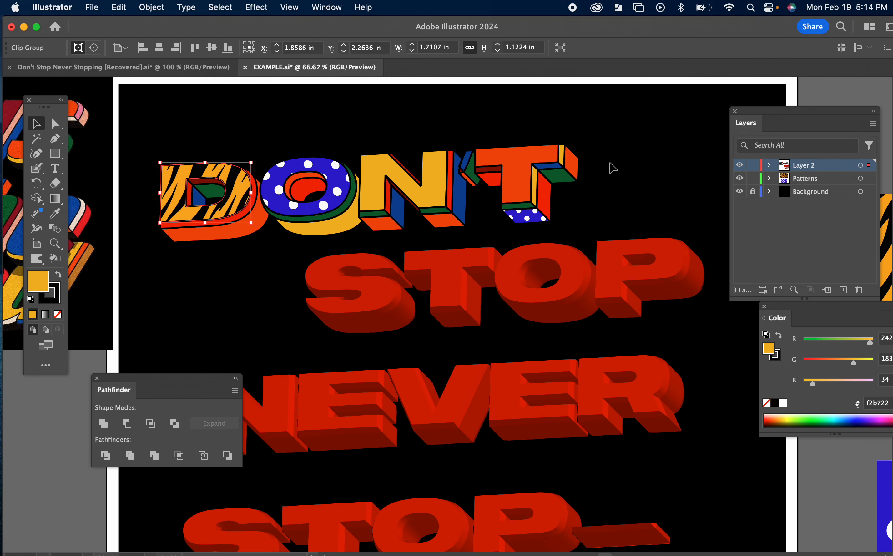
click(638, 150)
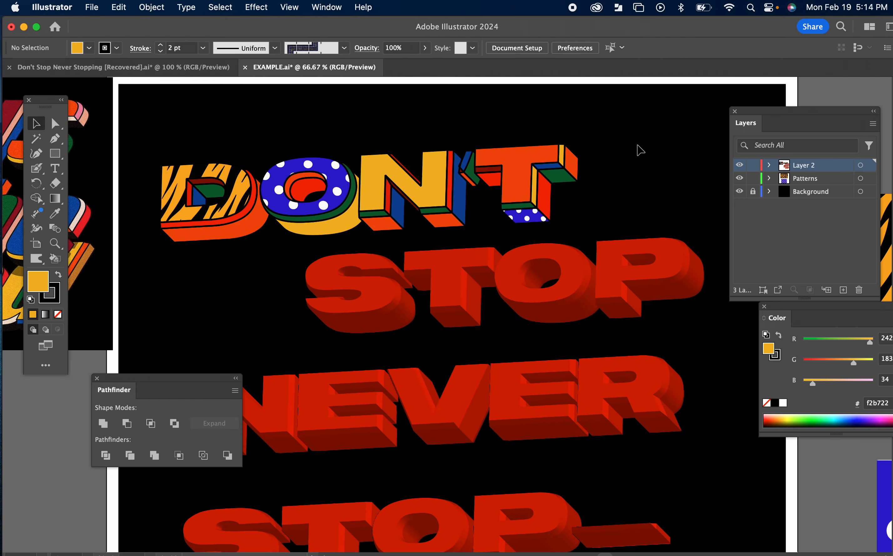